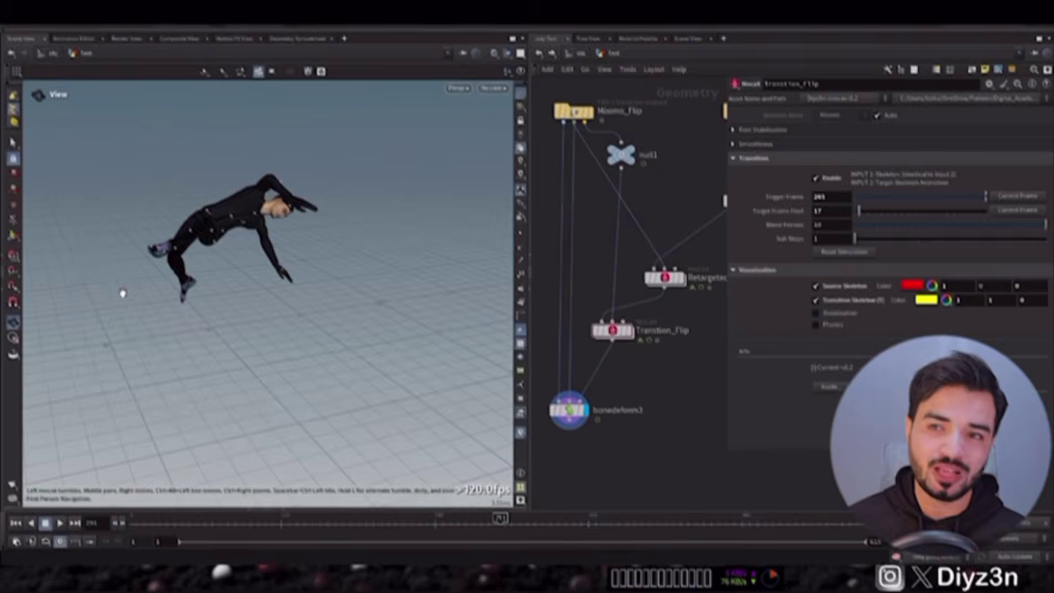
key(Tab)
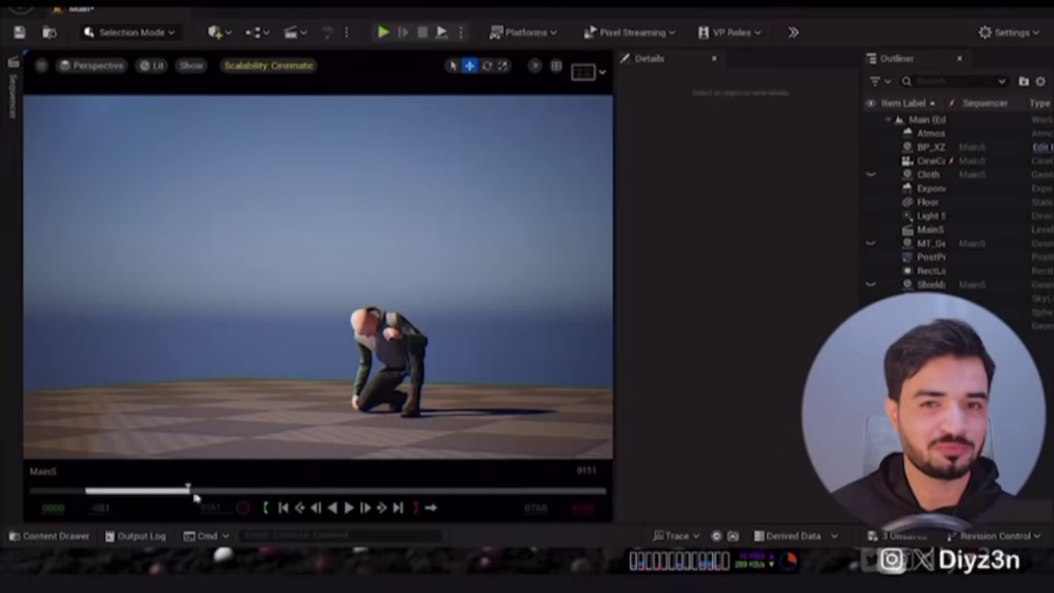
drag(195, 497, 344, 495)
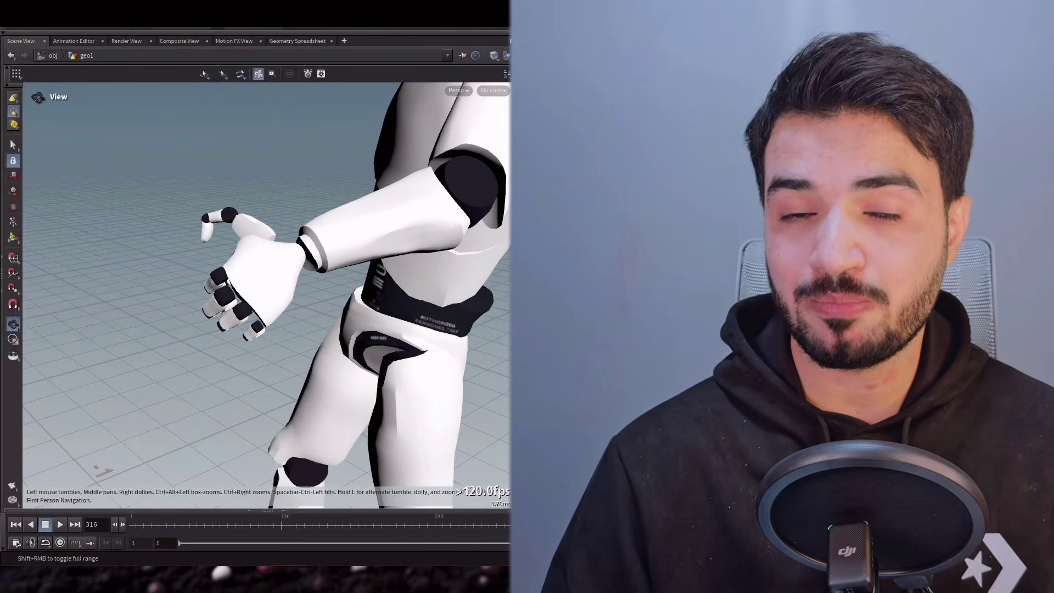
scroll(158, 295, down, 10)
drag(158, 294, 229, 266)
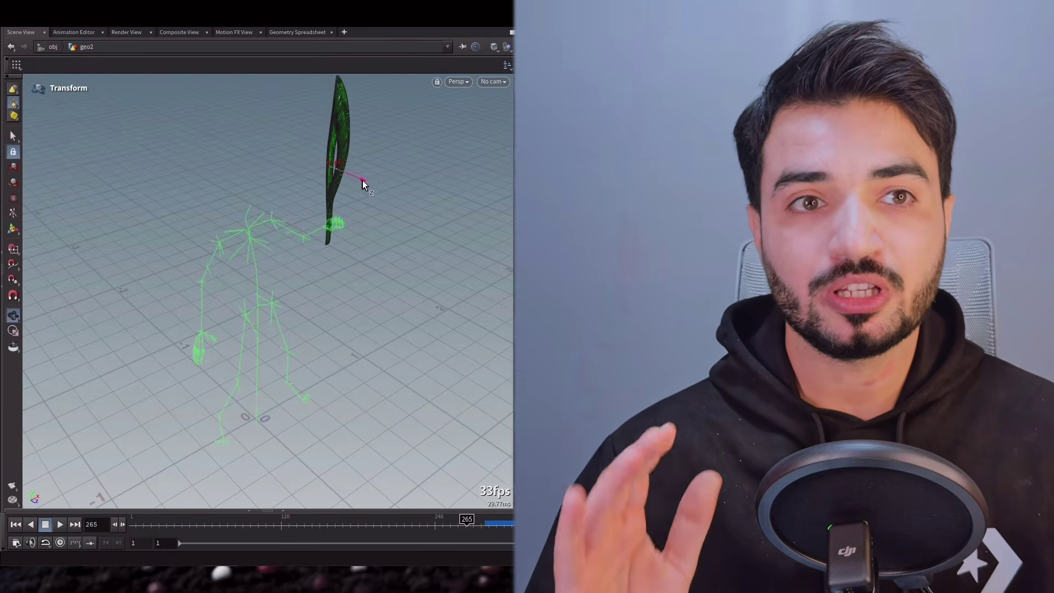
drag(294, 200, 264, 209)
key(t)
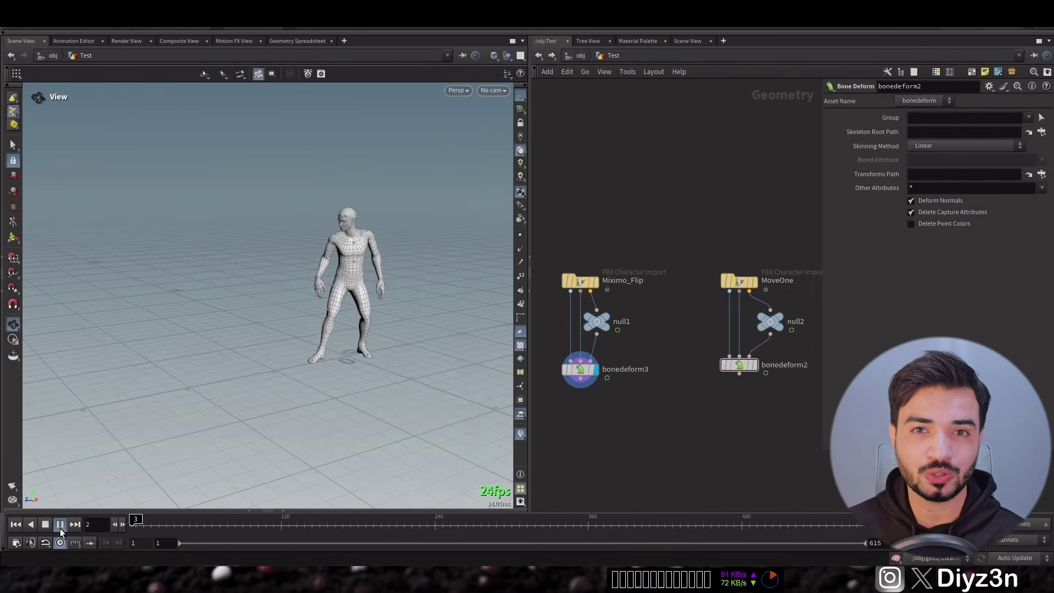
Preview the Miximo_Flip character's animation from the start, return to the first frame, and display the MoveOne character's bonedeform2.
click(60, 525)
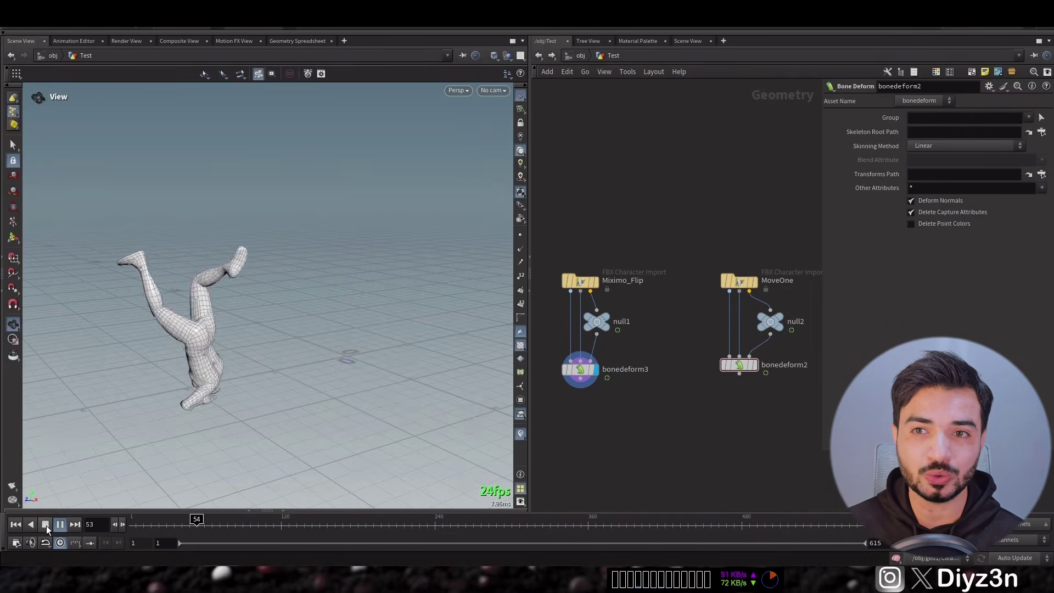
click(47, 525)
click(15, 524)
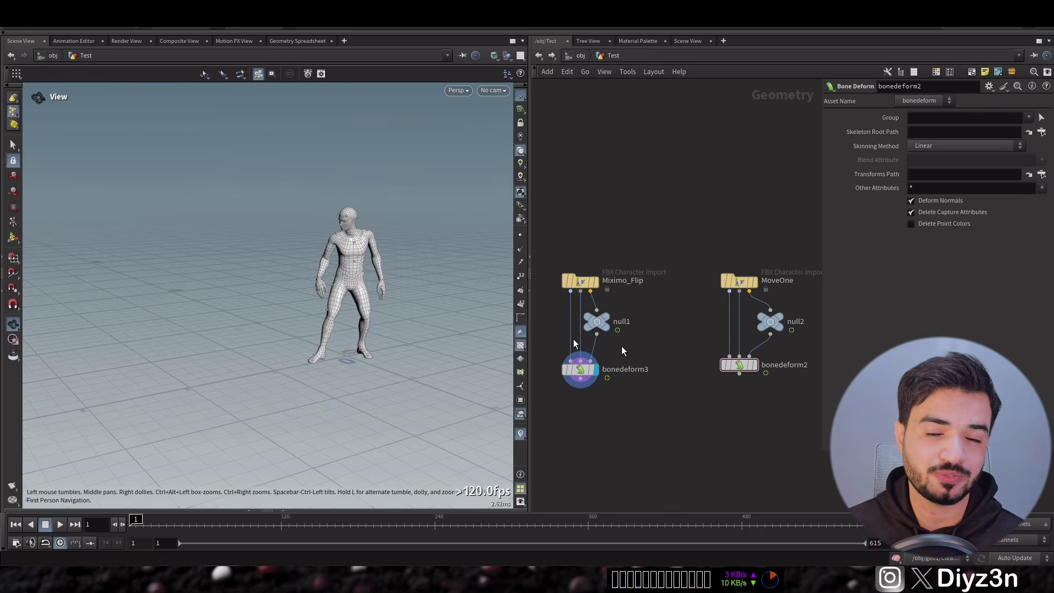
click(757, 365)
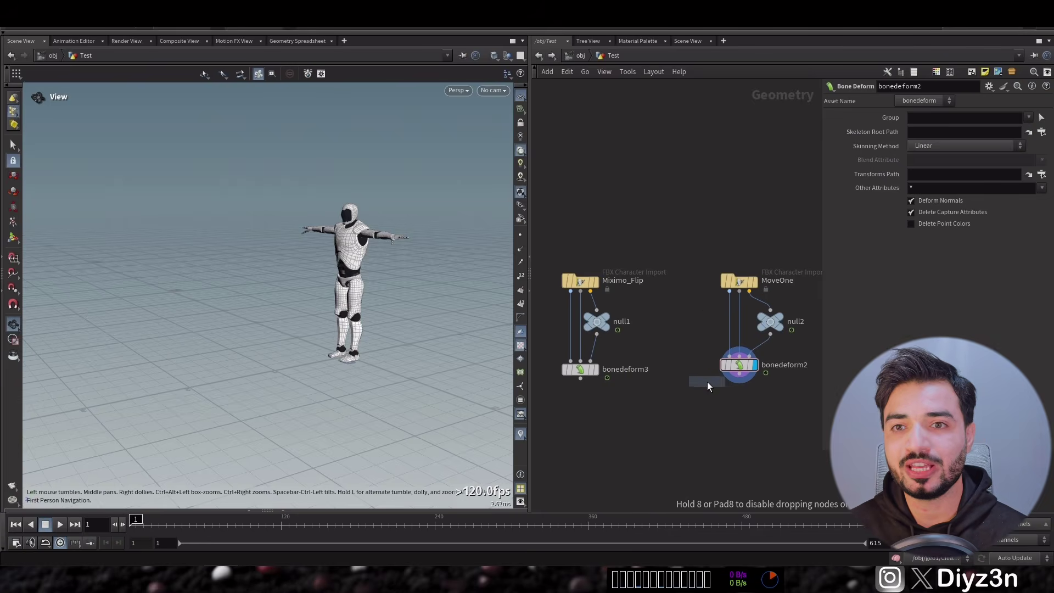
Add a MocaX node below the two bone deforms and widen its parameter area while checking the Physics section.
click(653, 432)
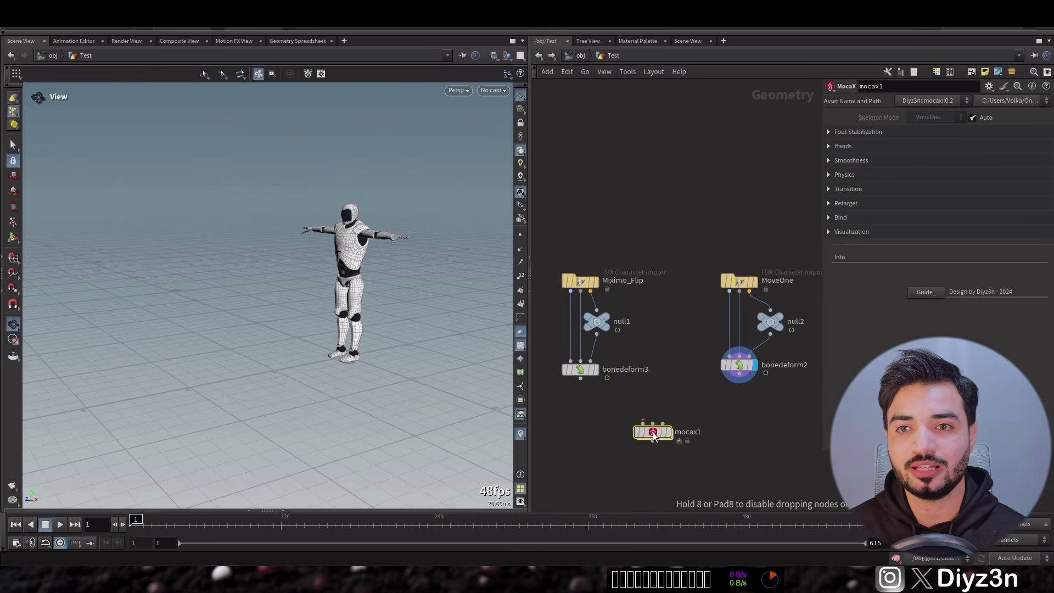
click(863, 173)
drag(823, 197, 773, 196)
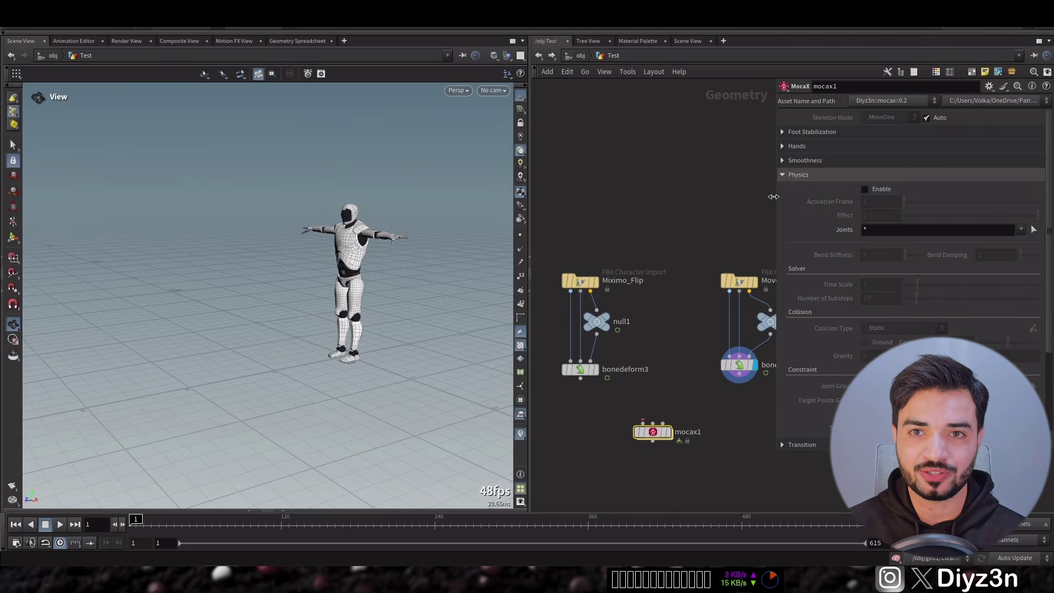
click(796, 174)
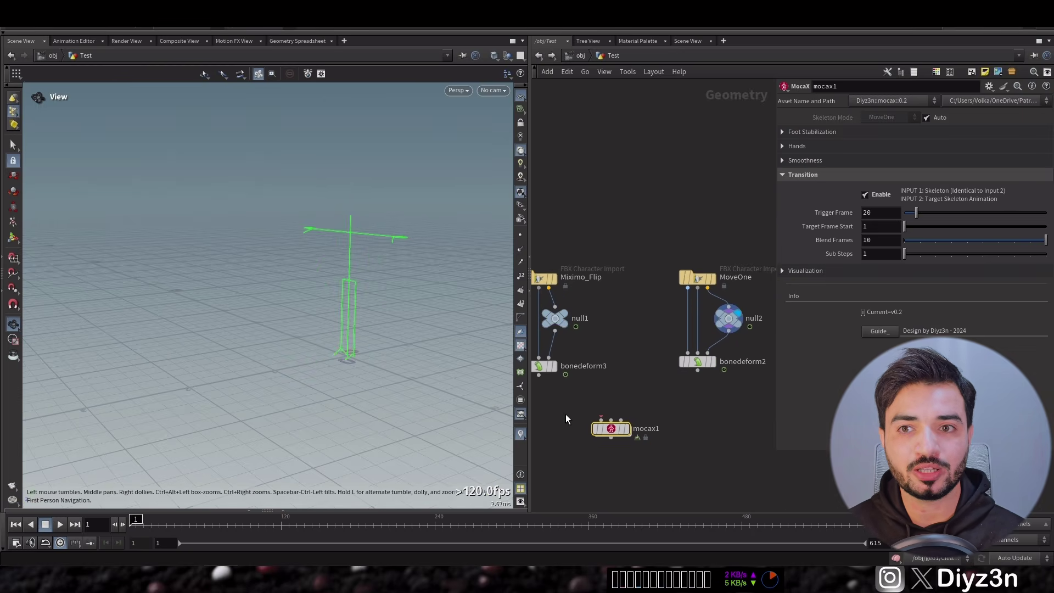
Connect null1 to the second input of mocax1 and close the console.
click(612, 420)
click(555, 330)
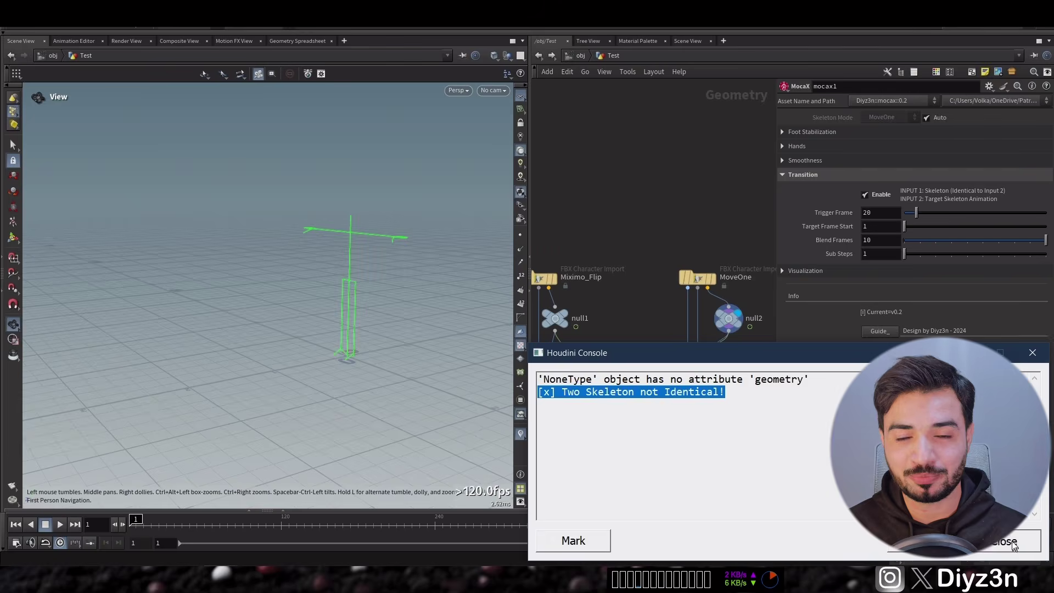
click(1013, 542)
Switch mocax1 from Transition to Retarget with Miximo as the target, and display the node.
click(865, 195)
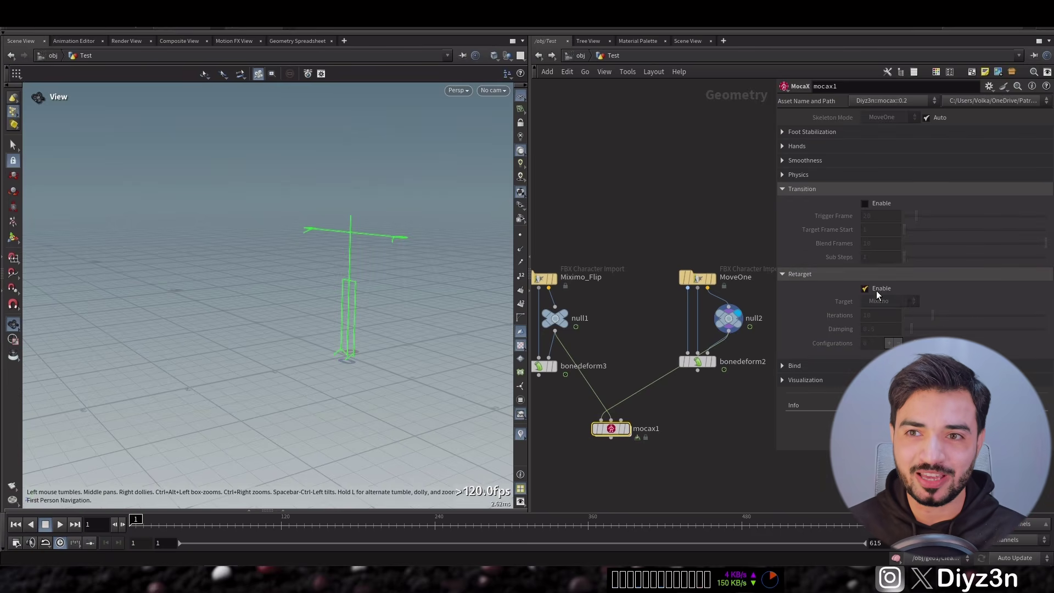
click(877, 290)
drag(612, 434, 616, 416)
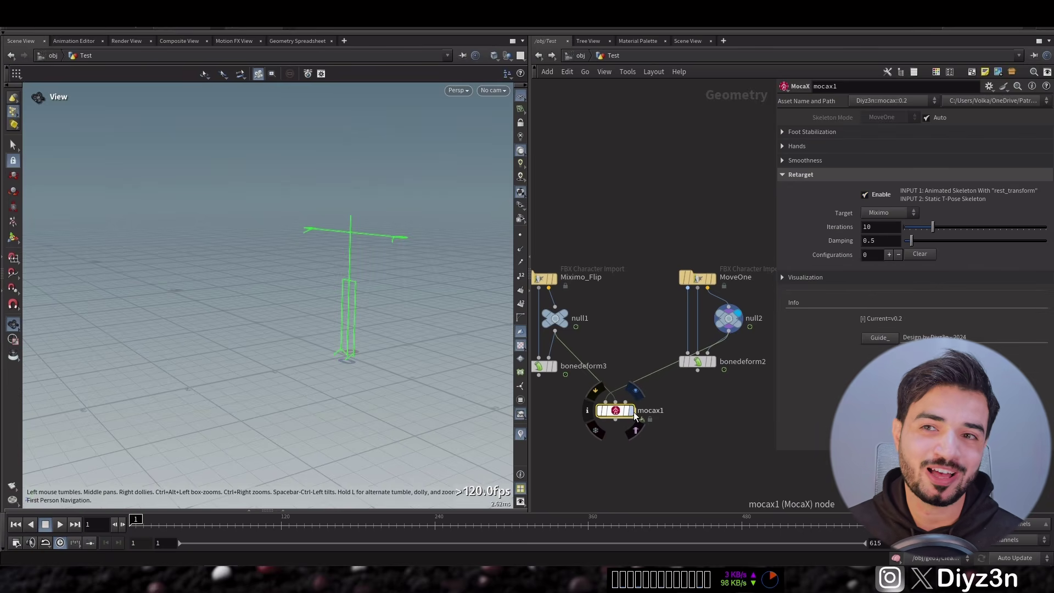
click(633, 411)
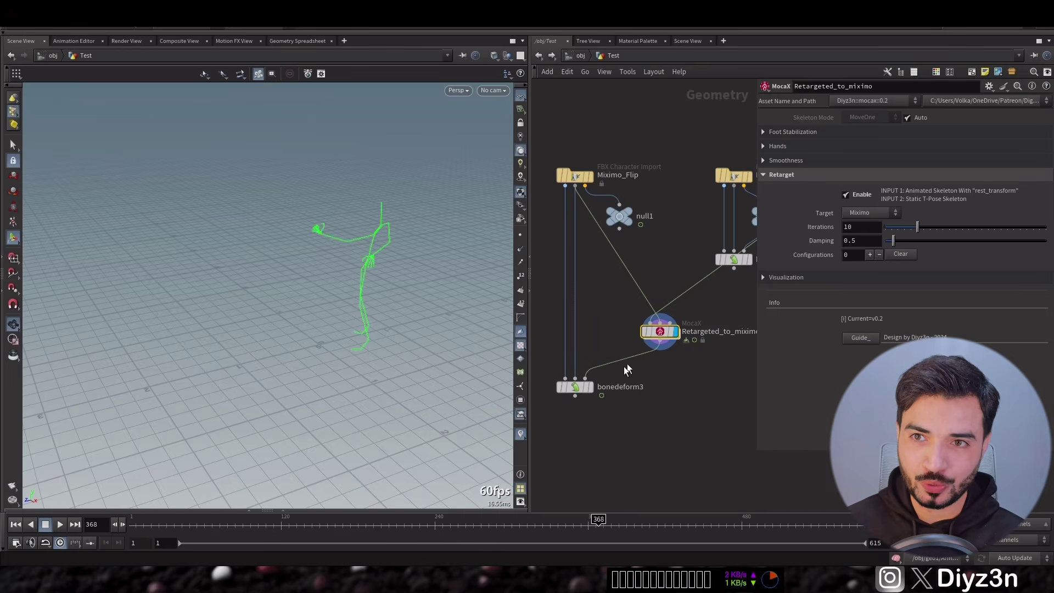
Display bonedeform3 and scrub through the timeline to examine the retargeted motion on the Miximo character.
click(589, 387)
drag(136, 521, 258, 526)
drag(351, 532, 481, 532)
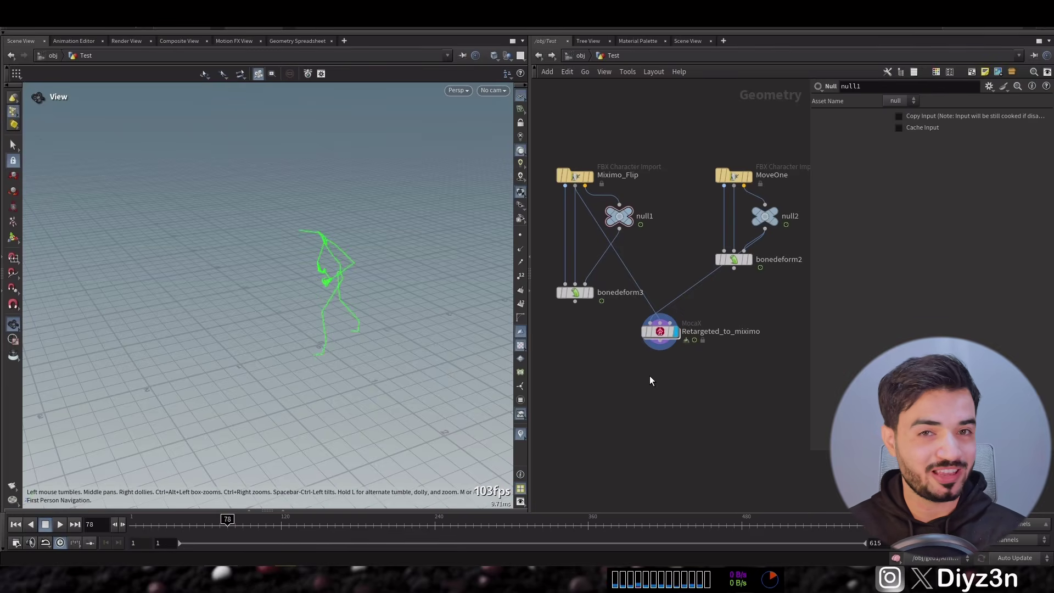
Add a MocaX node below Retargeted_to_miximo, feed it Retargeted_to_miximo and null1, and open its Transition settings.
key(Tab)
mouse_move(676, 350)
click(729, 343)
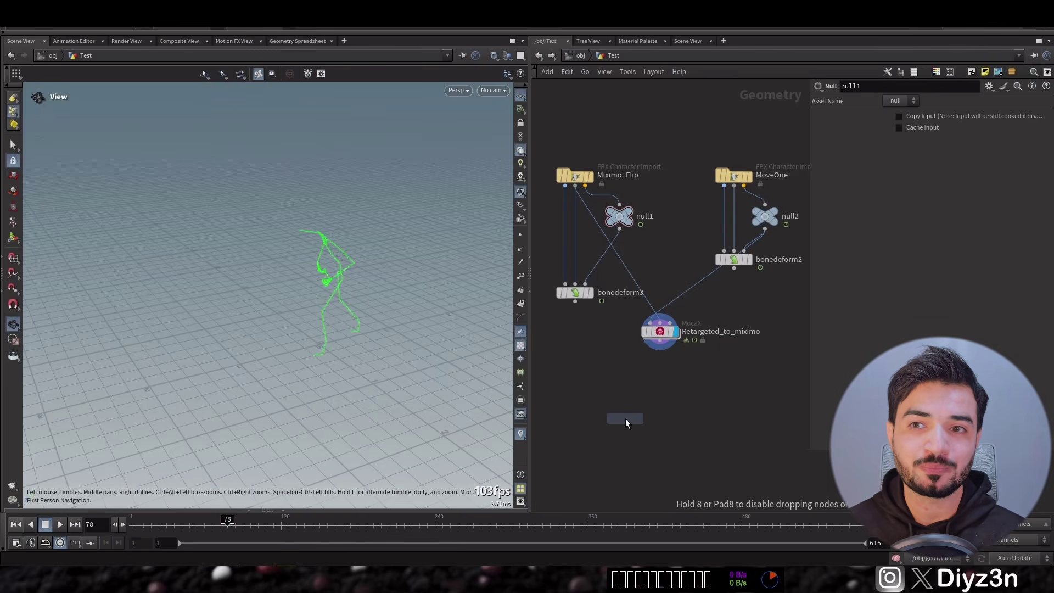
click(647, 407)
click(637, 399)
click(661, 342)
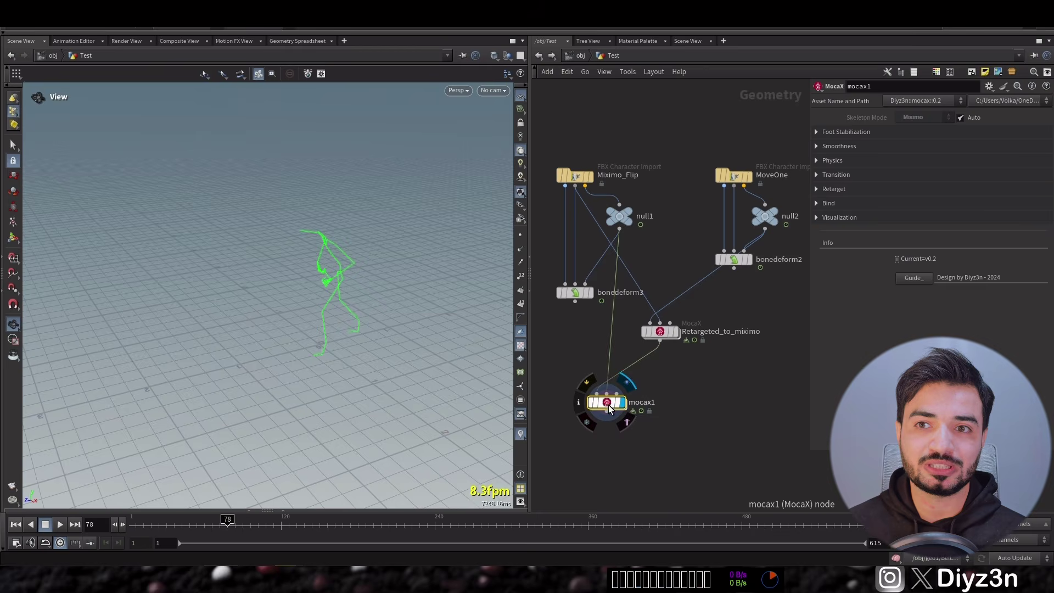
click(865, 176)
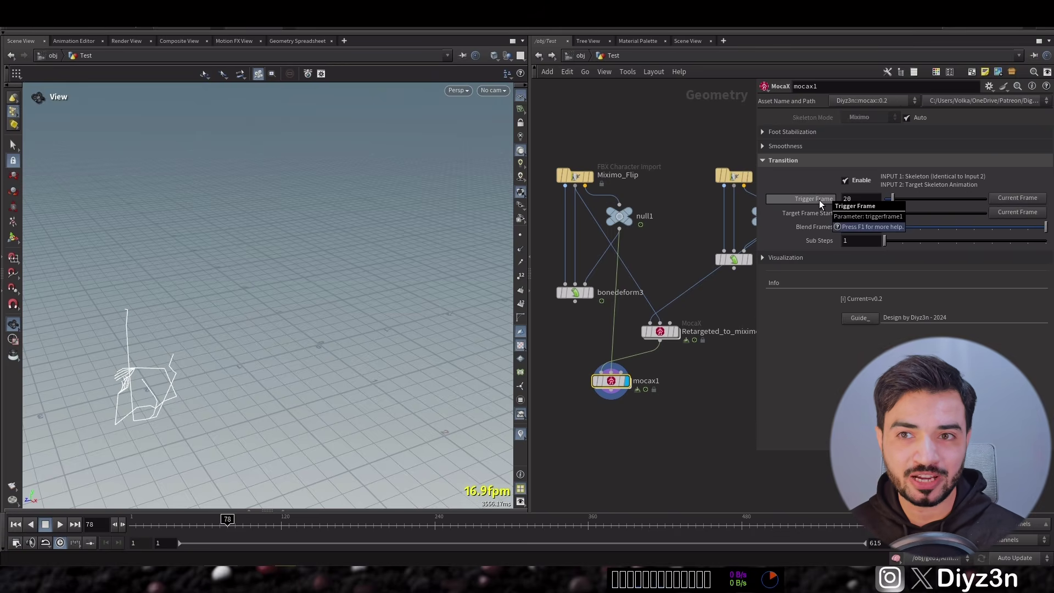
Turn on mocax1's skeleton visualization, with the source skeleton in red and the transition skeleton in yellow.
click(799, 260)
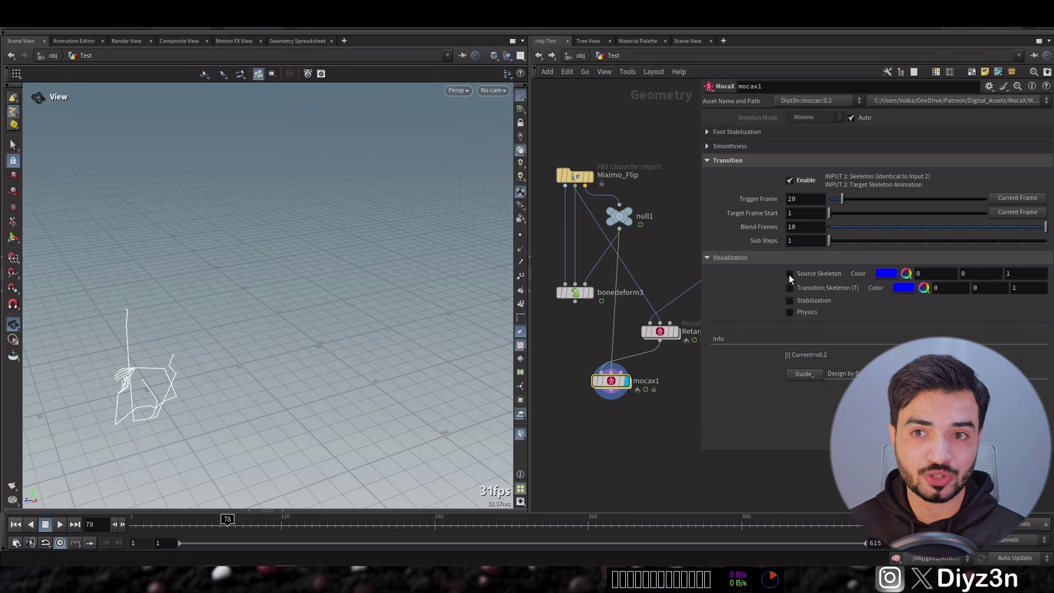
click(790, 273)
click(907, 273)
click(848, 207)
click(1039, 169)
click(789, 288)
click(924, 288)
click(882, 207)
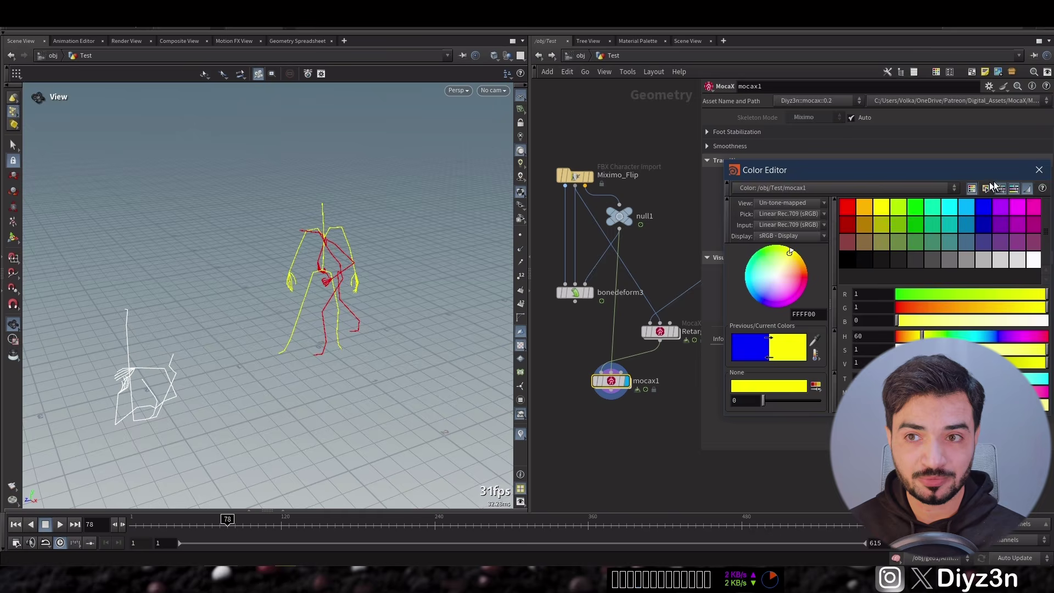
click(1039, 170)
Set the transition's trigger frame to 265 and target frame start to 17, and play the blend from the first frame.
click(583, 525)
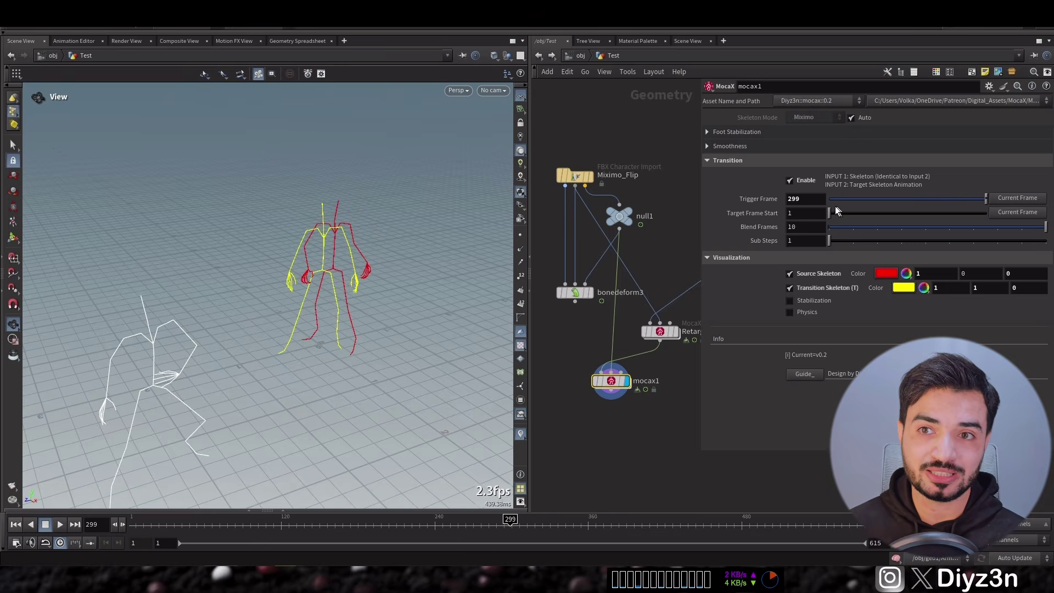
drag(836, 213, 835, 220)
click(499, 525)
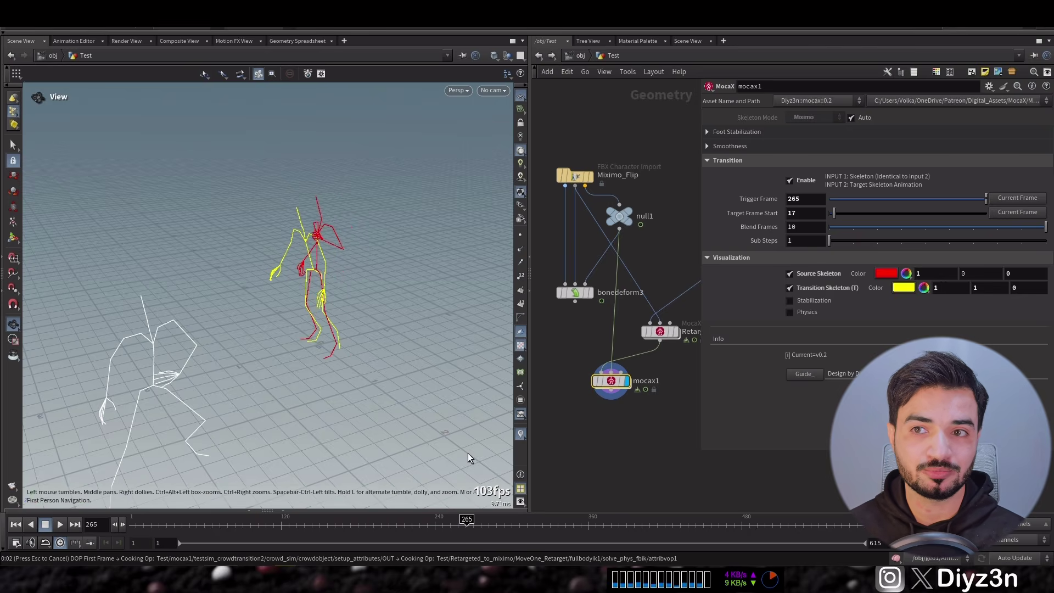
key(ctrl+Up)
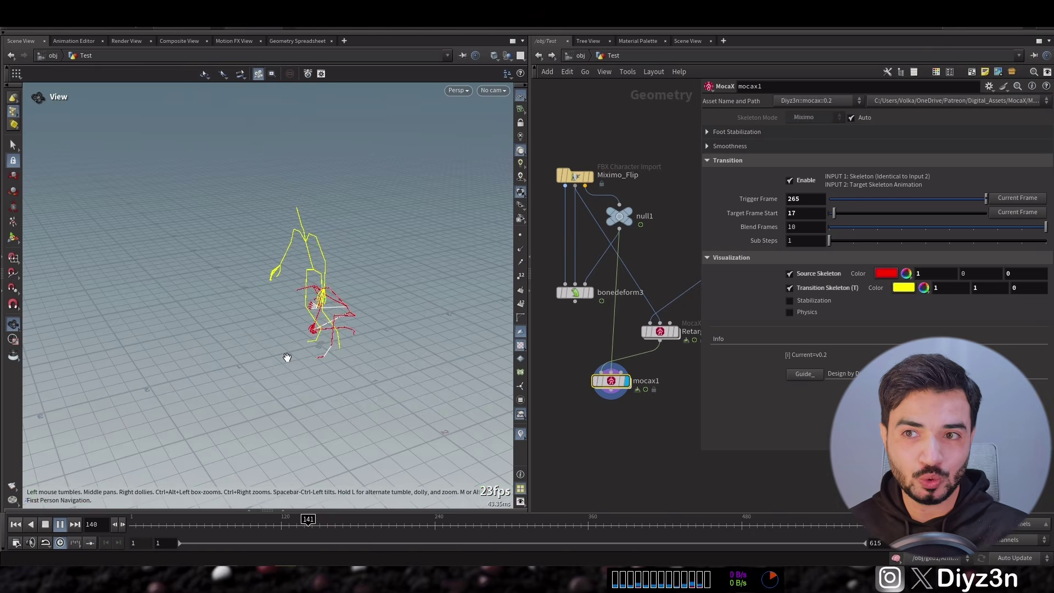
click(798, 288)
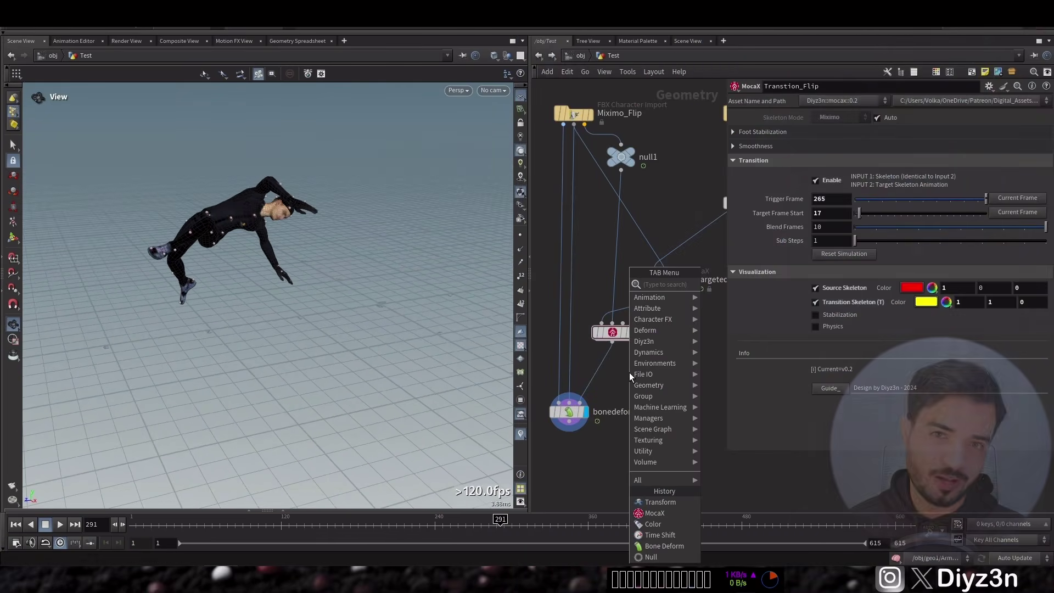
Insert another MocaX node between Transtion_Flip and bonedeform3.
mouse_move(660, 342)
click(722, 342)
click(635, 445)
drag(571, 413, 612, 341)
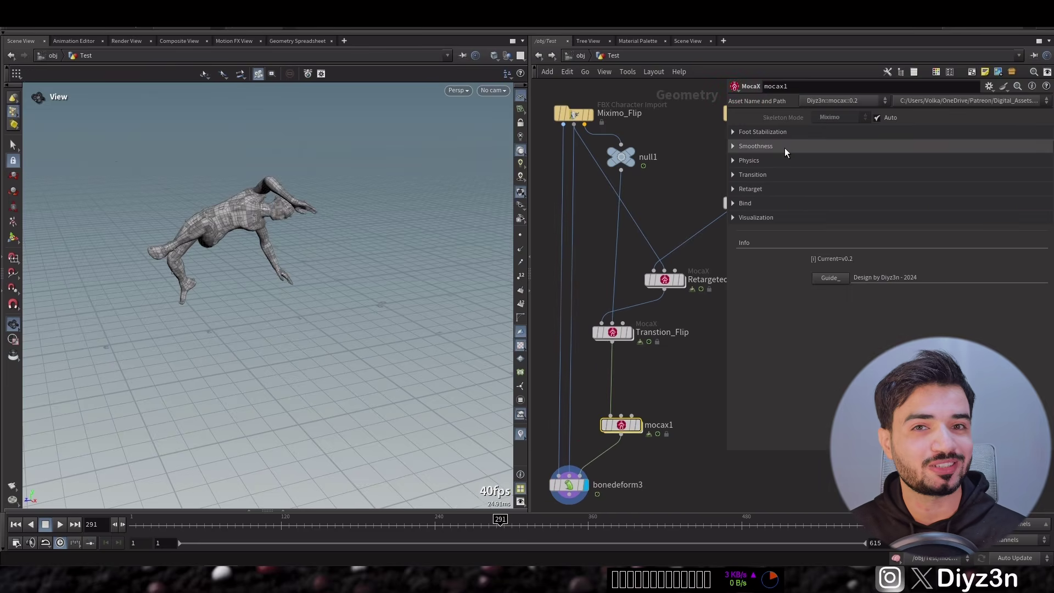
Enable Physics and its visualization on the newly inserted MocaX node, and play the simulation from frame 1.
click(771, 162)
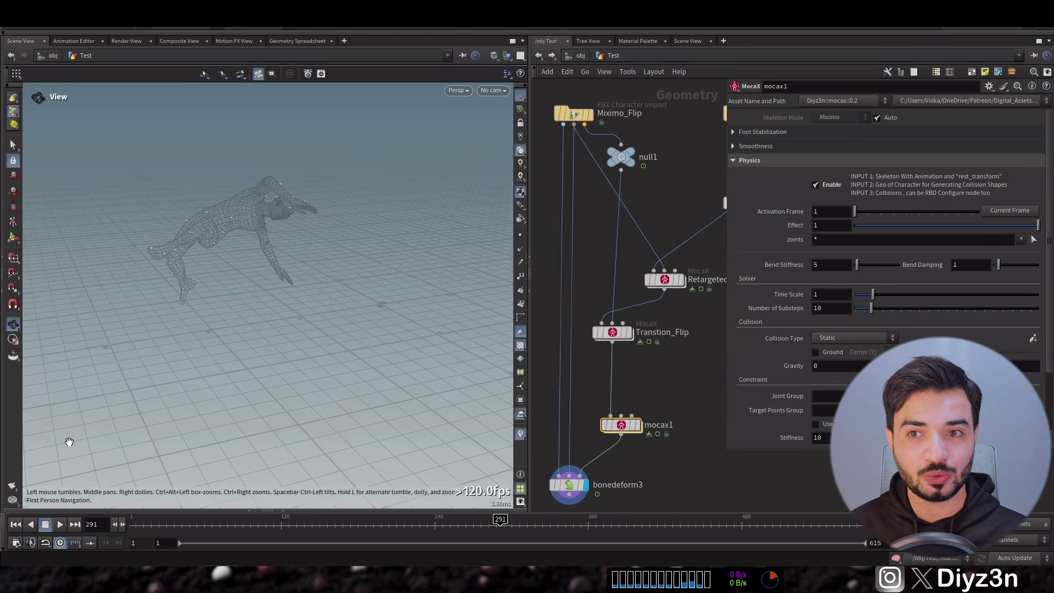
scroll(811, 397, down, 3)
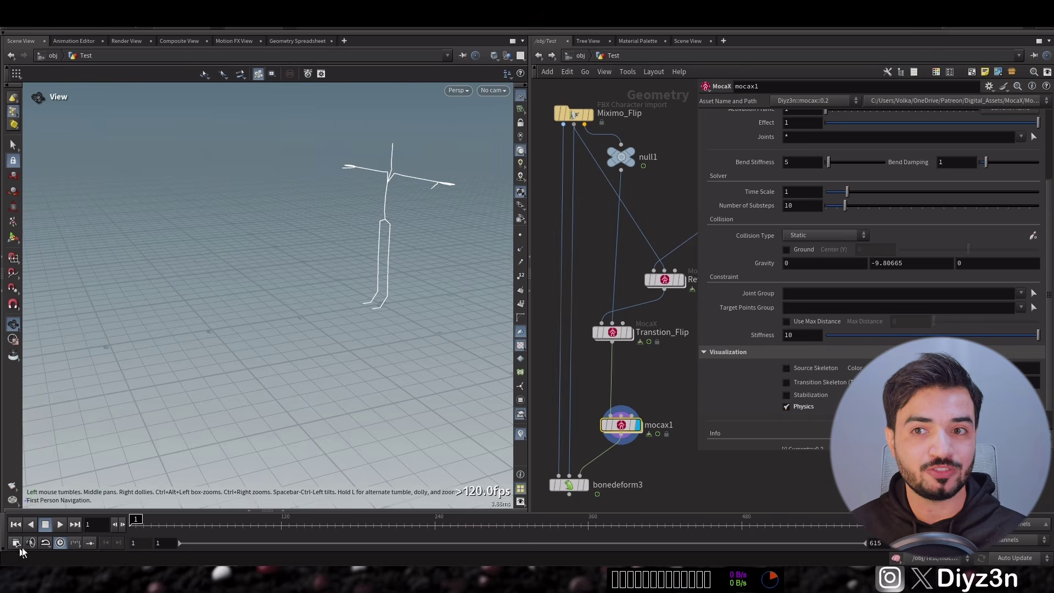
click(60, 524)
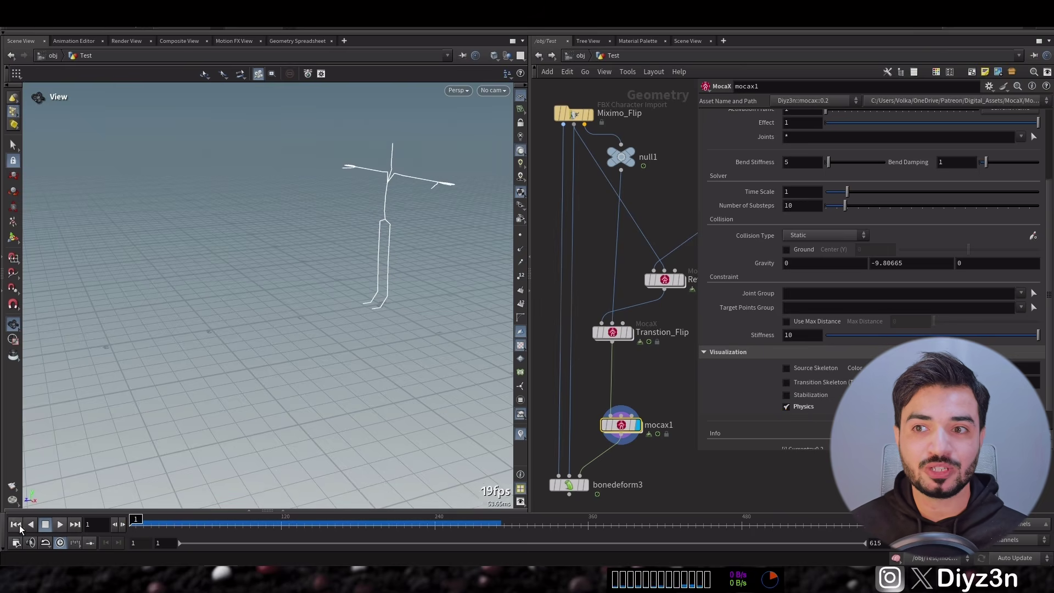
scroll(861, 308, up, 3)
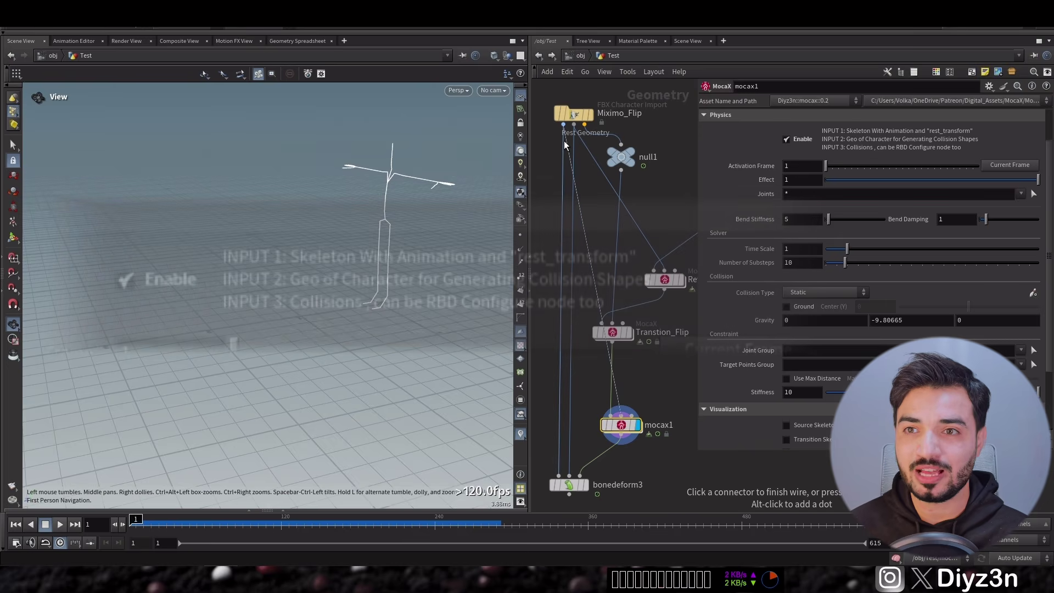
click(46, 526)
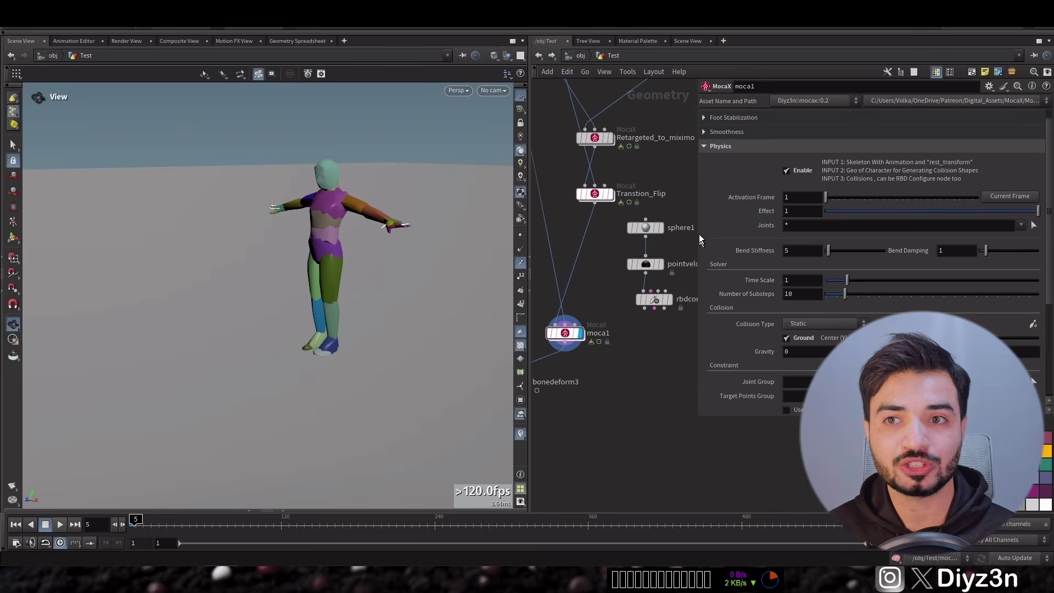
Show sphere1 as a template and display its Point Velocity and RBD Configure nodes one after the other.
click(669, 253)
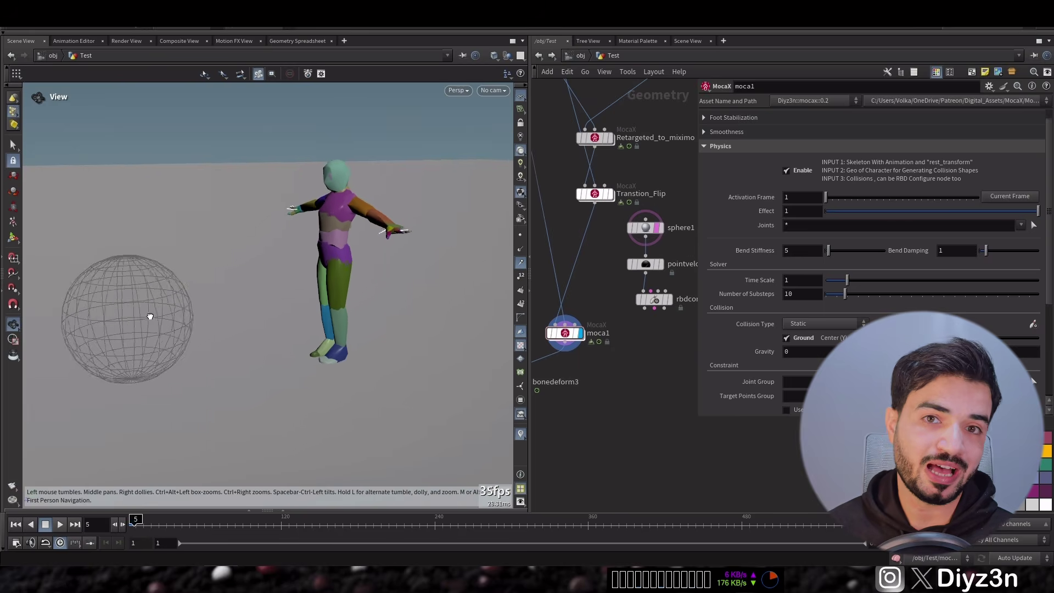
click(661, 264)
click(639, 268)
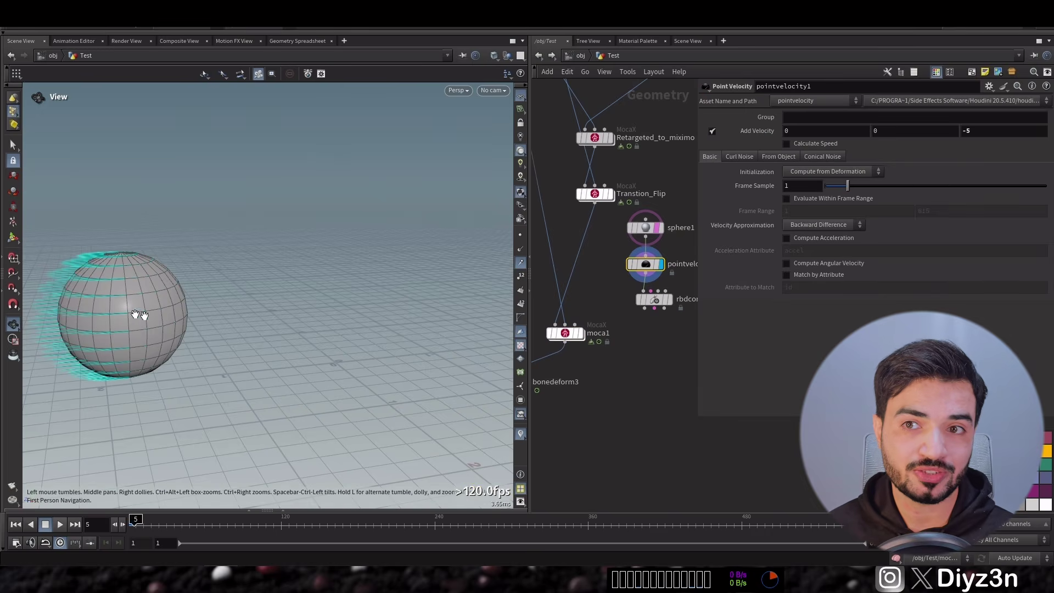
click(669, 302)
click(654, 300)
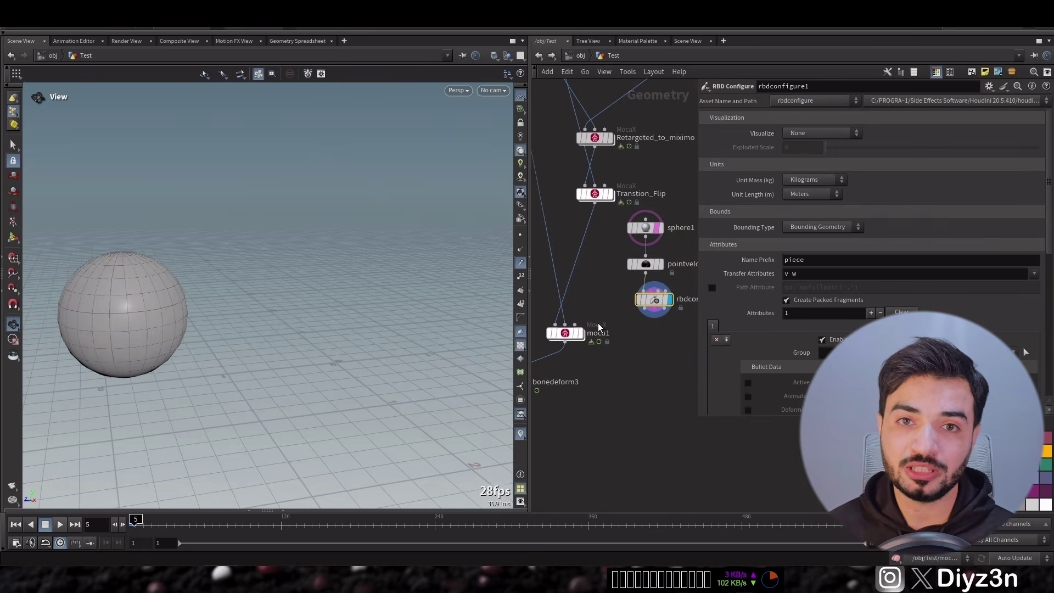
Display moca1 with the RBD Configure sphere as its collision input, return to frame 1, and set the collision type to Active.
click(567, 334)
click(581, 333)
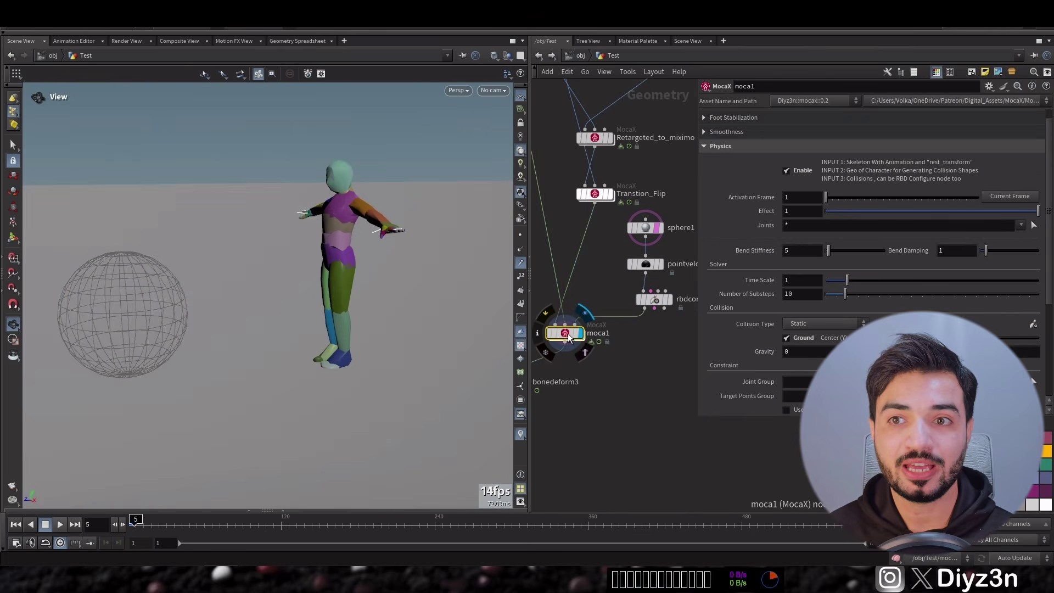
click(15, 525)
click(822, 324)
click(818, 337)
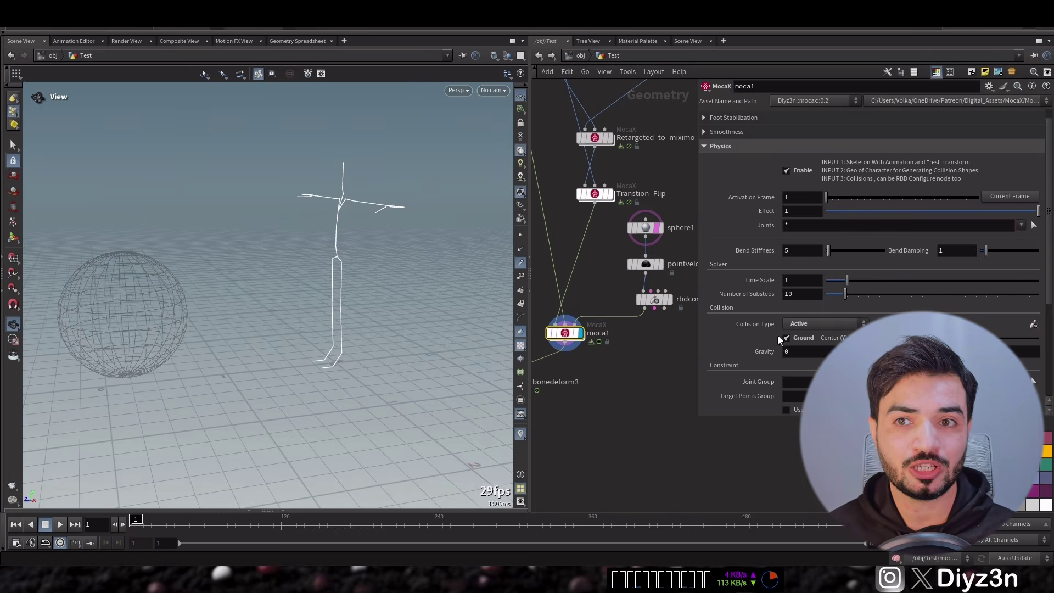
Play moca1's simulation with the Active sphere collision.
drag(348, 342, 272, 342)
click(60, 524)
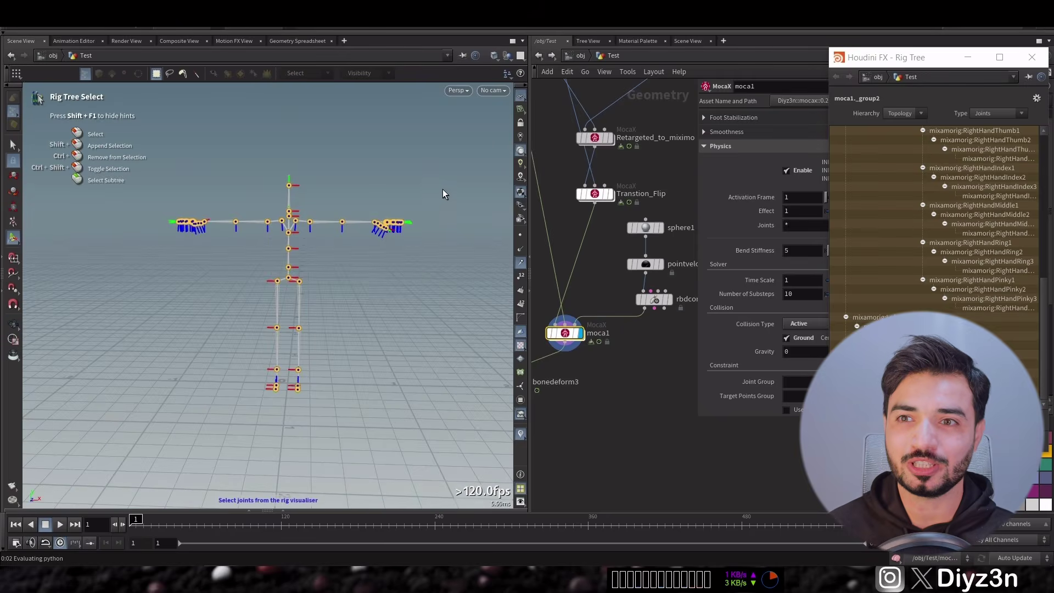
Limit moca1's physics Joints to the upper-body joints from the spine up, and stop the resulting playback.
drag(443, 181, 297, 404)
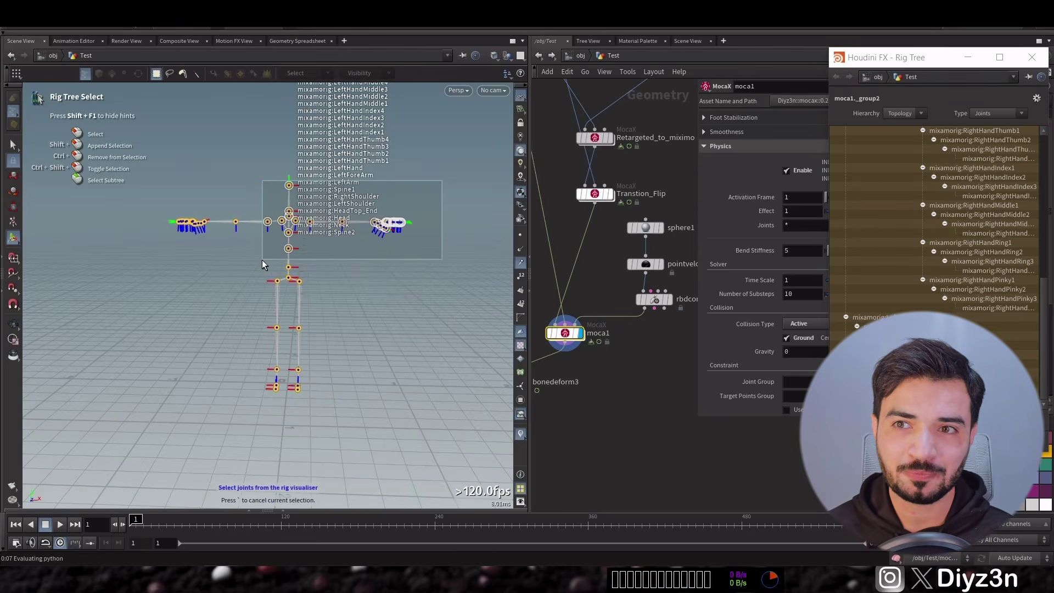
key(Return)
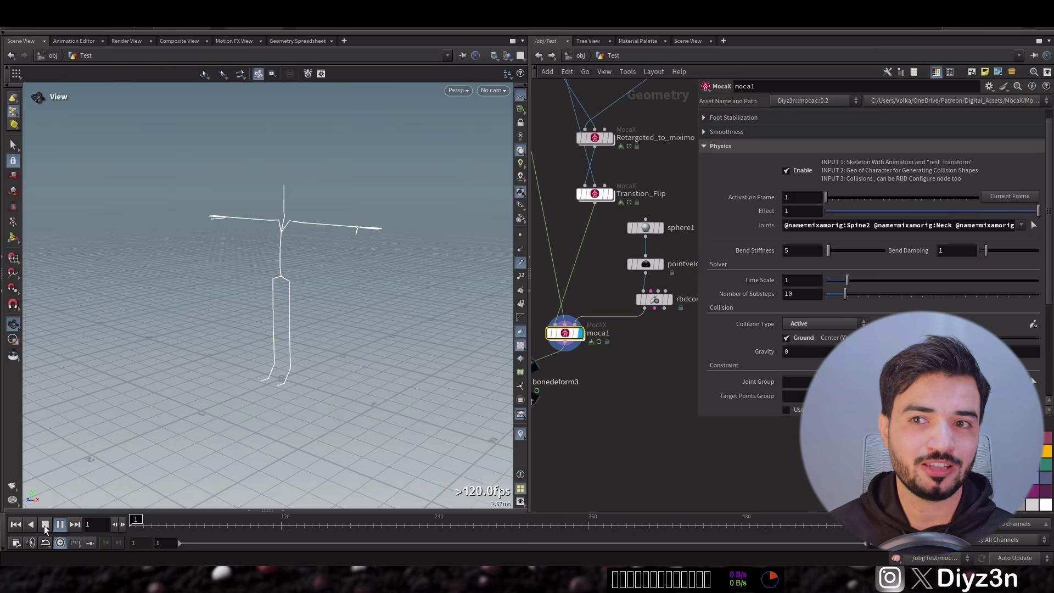
click(45, 525)
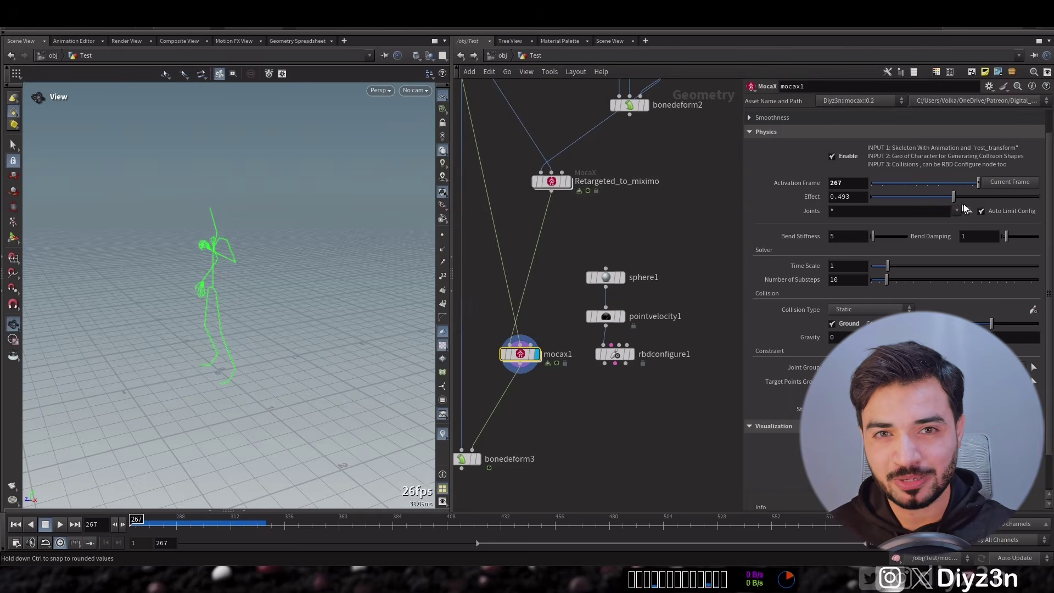
Set the physics Effect of mocax1 to 1 and stop the simulation playback.
click(901, 198)
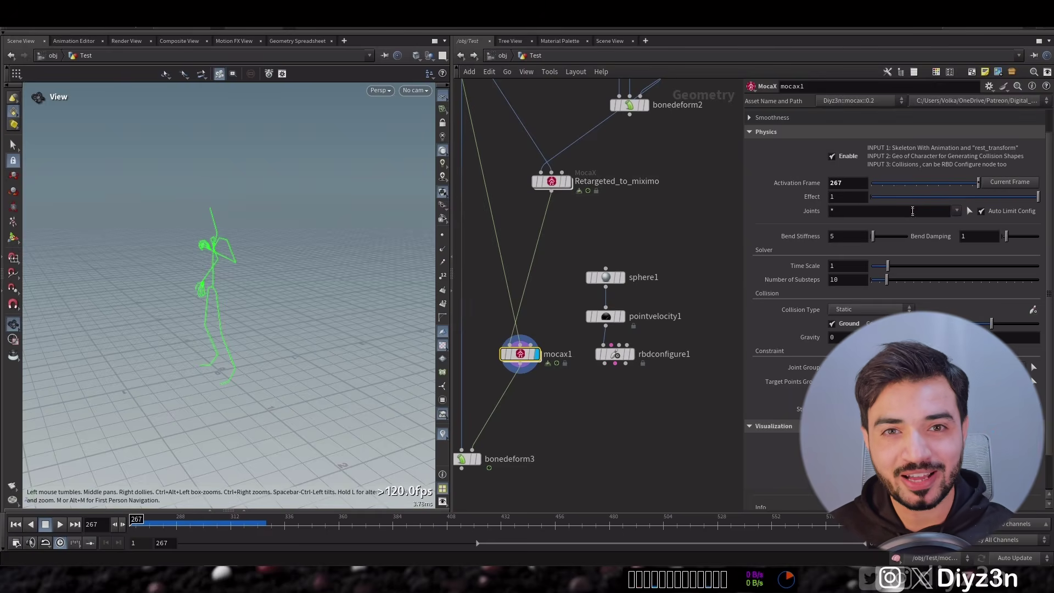
click(47, 529)
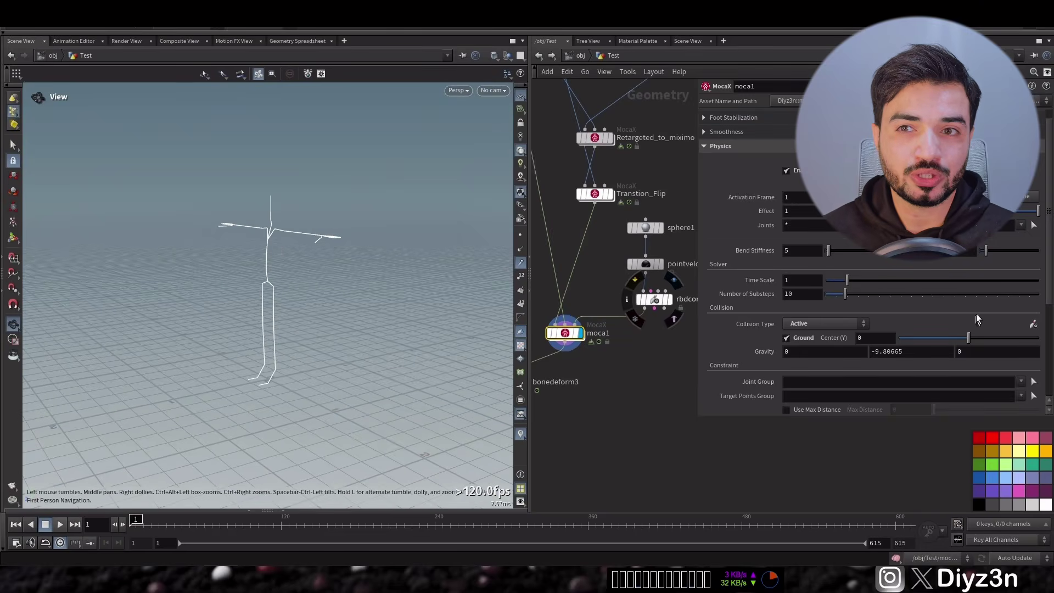
Set the constraint Joint Group of moca1 to the left hand and its finger joints.
scroll(977, 315, down, 3)
click(1034, 182)
double_click(352, 245)
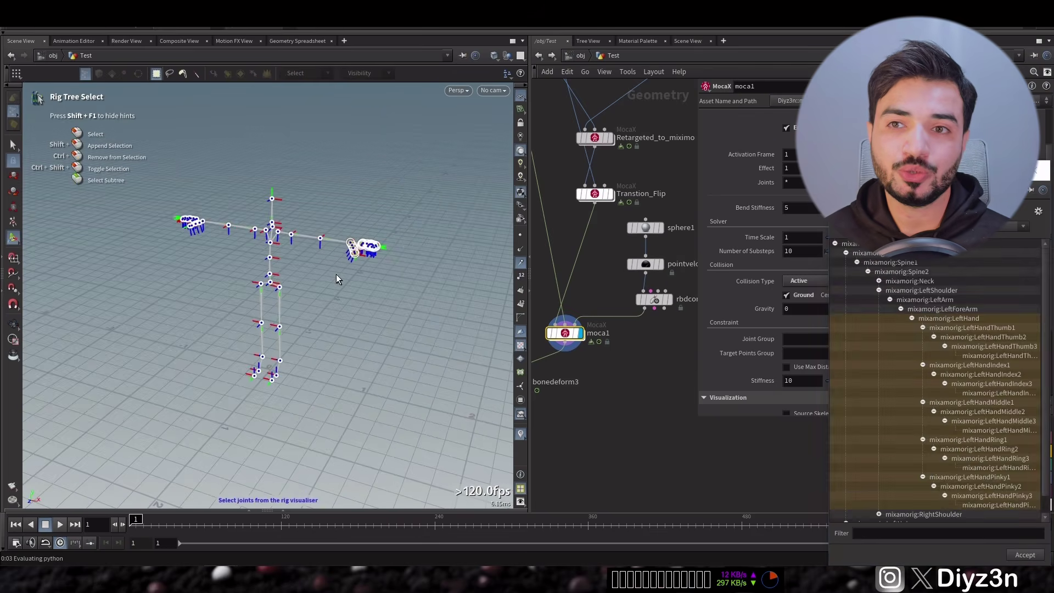
key(Return)
Open the viewport pick for moca1's Target Points Group on the collision sphere, leave it, and play the constrained simulation.
click(1035, 353)
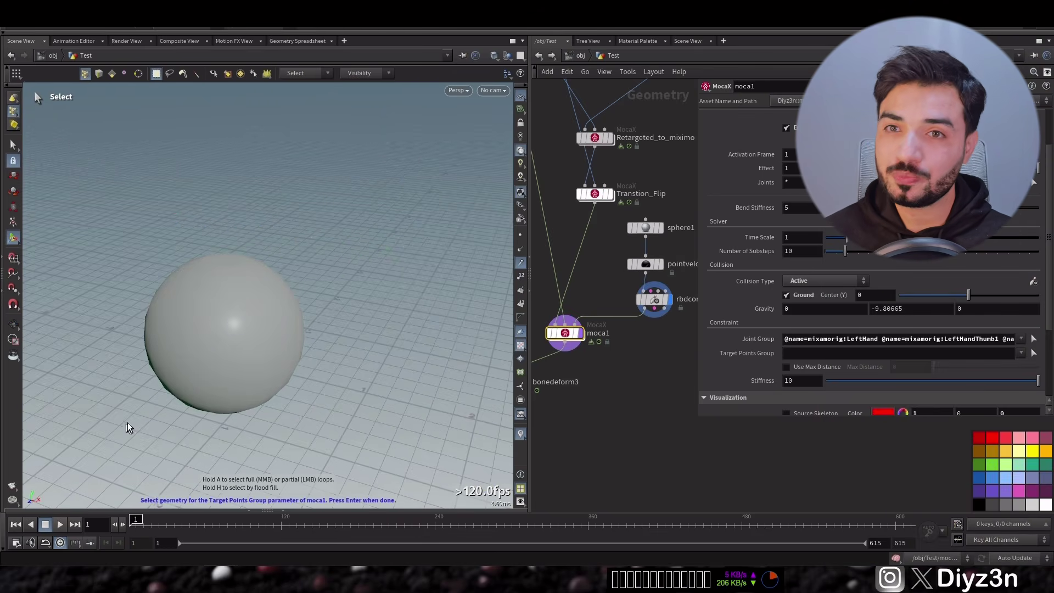
key(Escape)
click(59, 524)
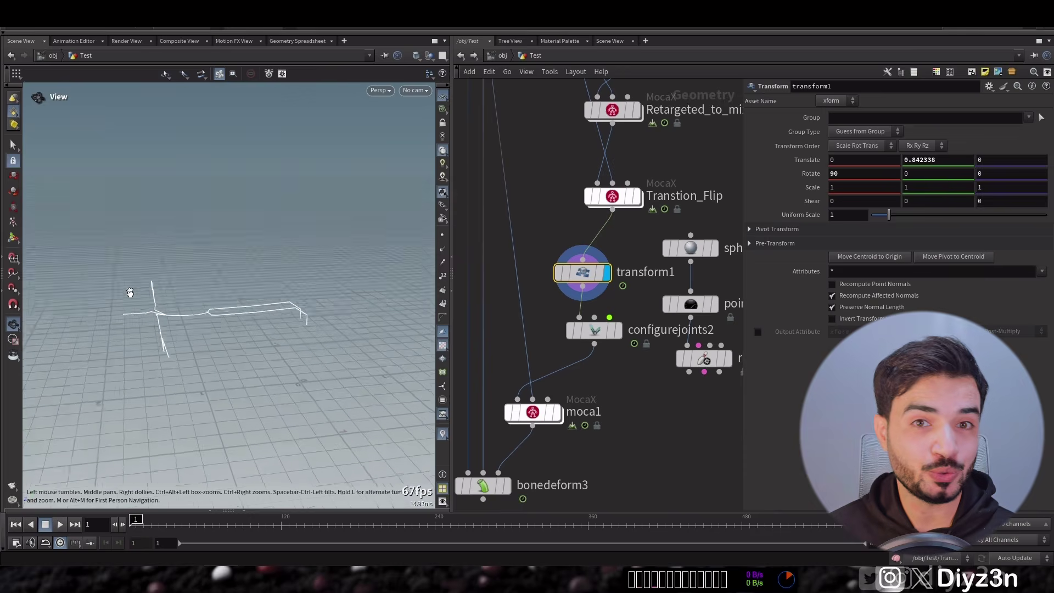
Wire popforce1 into PRESOLVE inside moca1's FORCES network, set its noise amplitude to 0.1, and play the simulation.
click(533, 412)
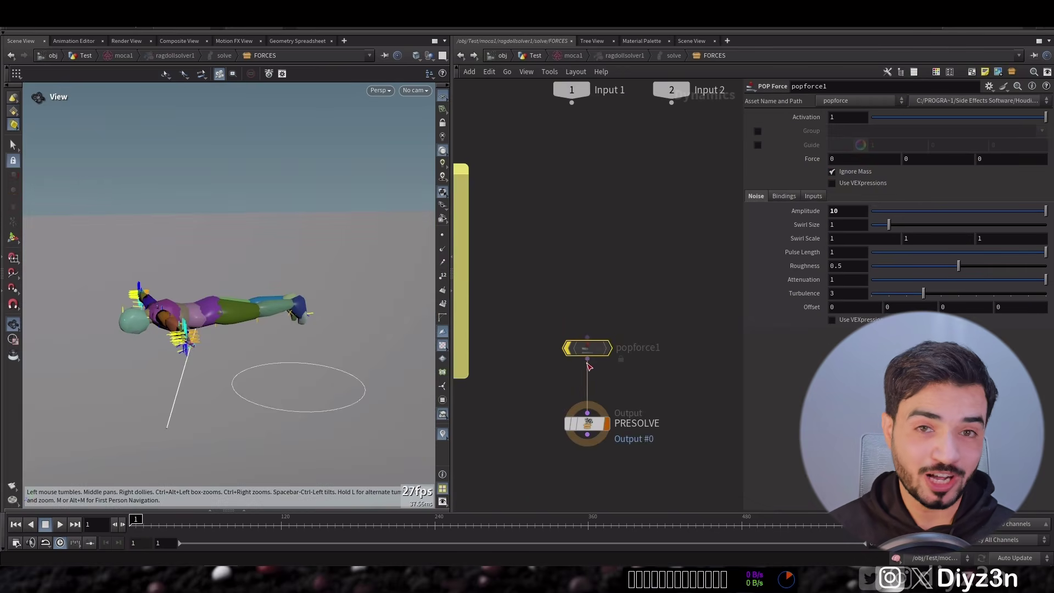
drag(587, 359, 587, 411)
double_click(841, 211)
text(.1)
click(461, 55)
click(55, 525)
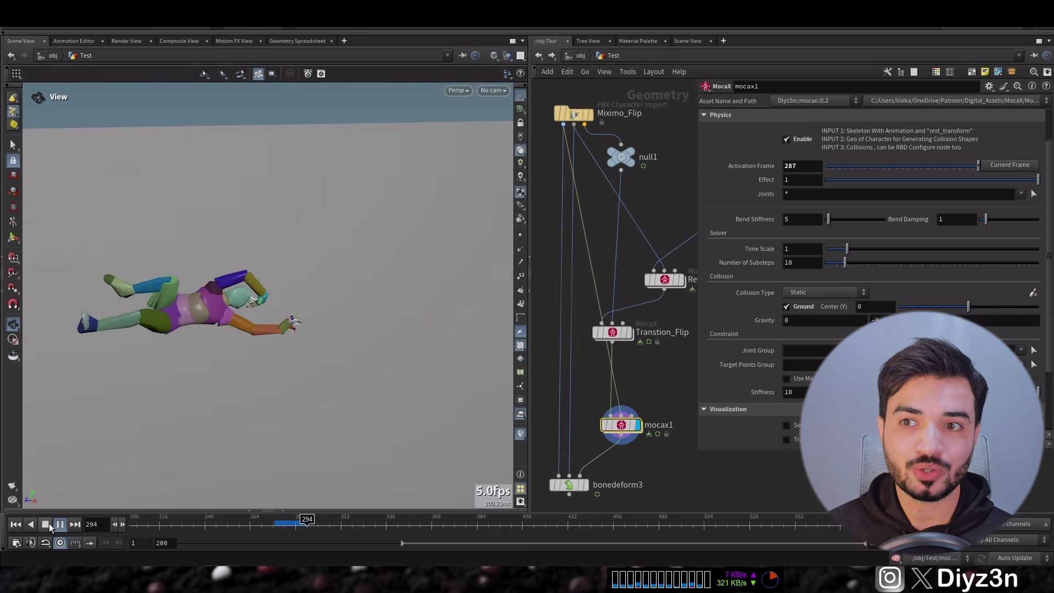
Stop the physics playback and place a new MocaX node below the Physic node.
click(45, 525)
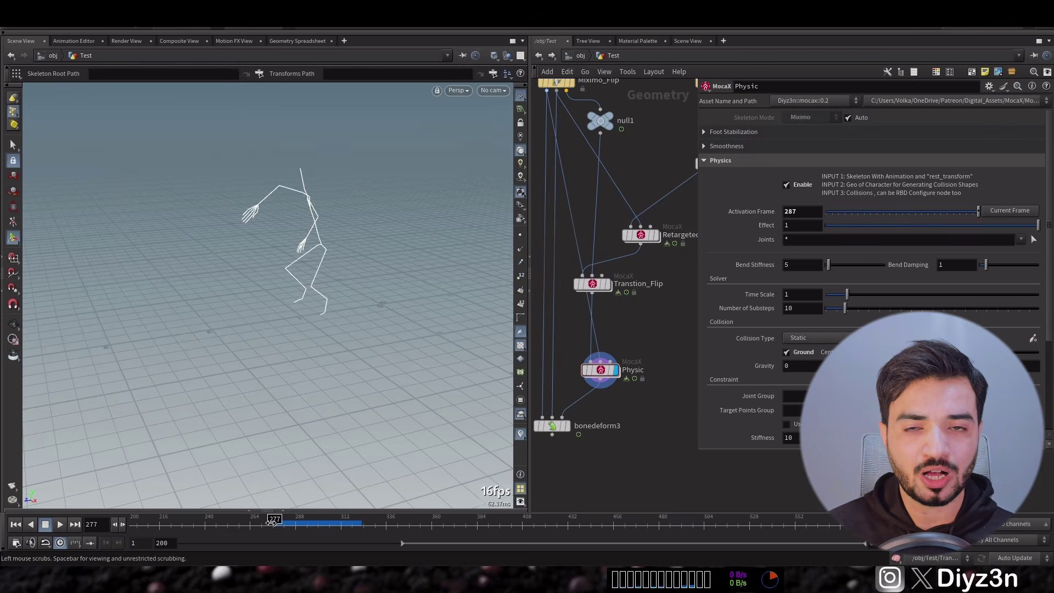
key(Tab)
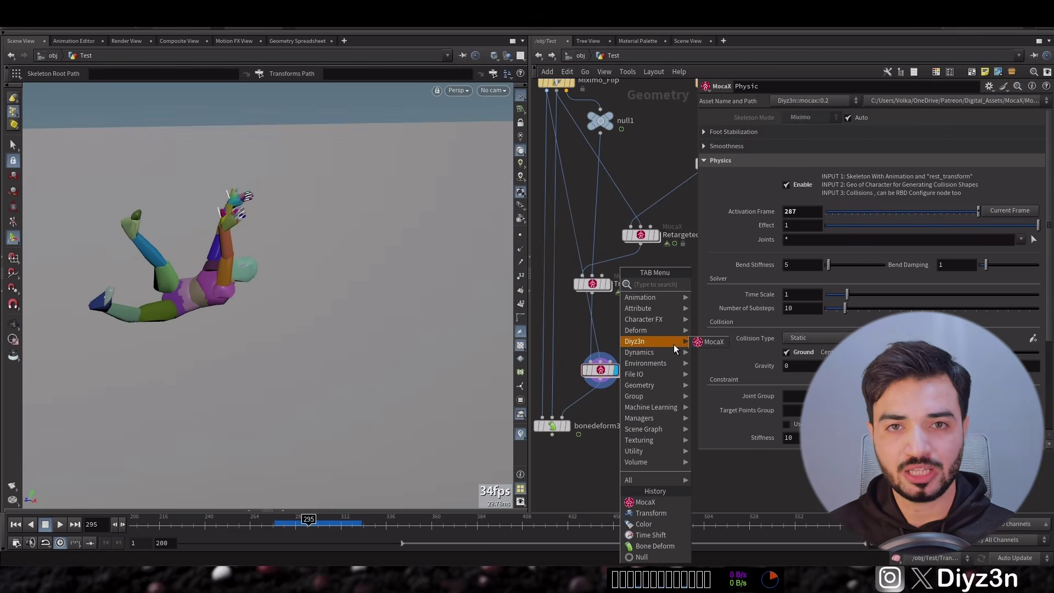
click(711, 341)
click(647, 420)
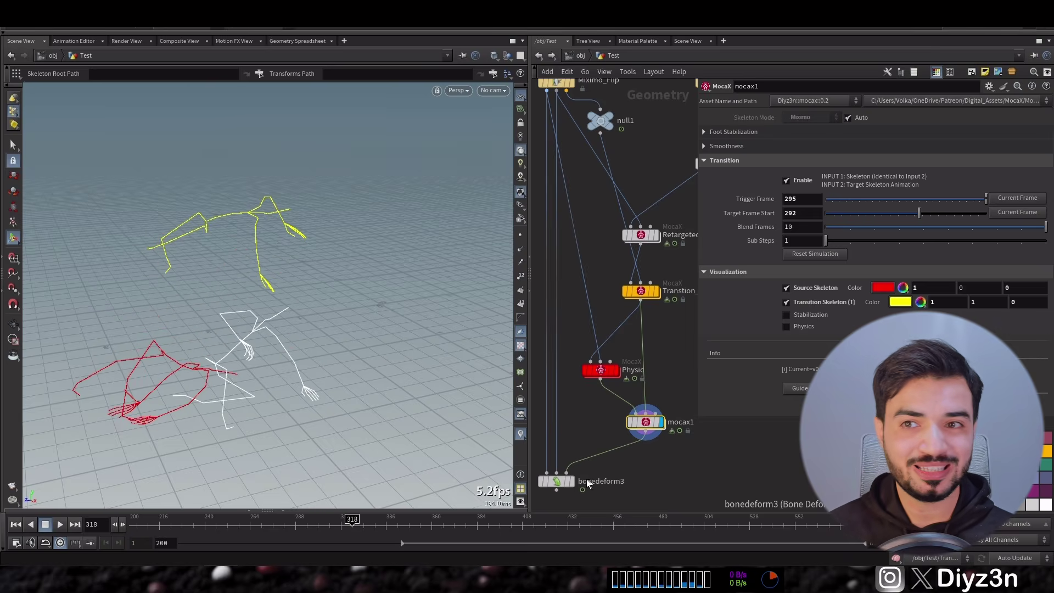
Review bonedeform3's flipbook around the transition frames and open mocax1's Blend Frames value for editing.
click(571, 482)
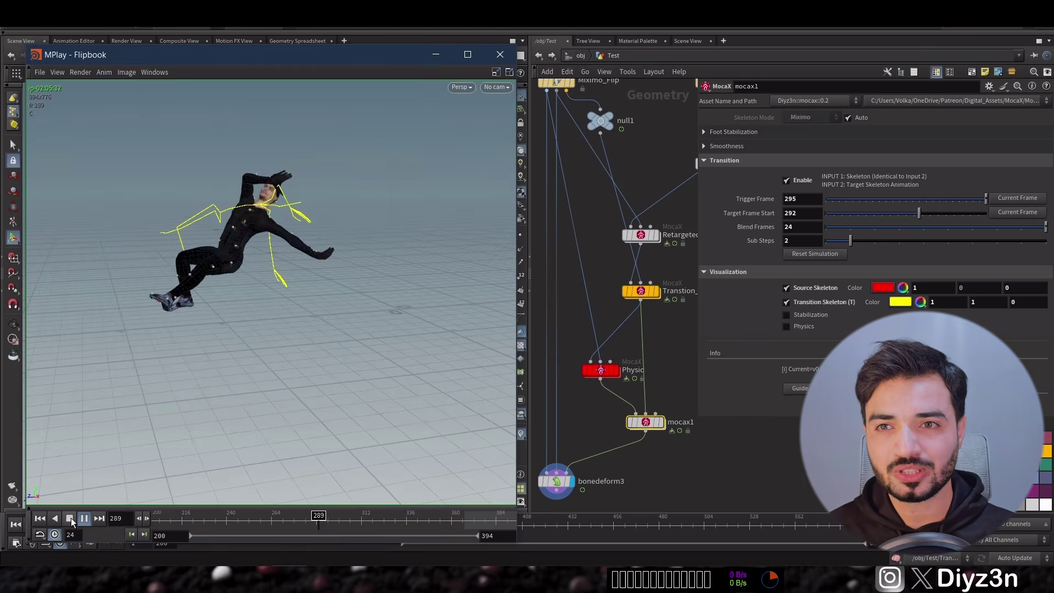
click(70, 519)
click(167, 518)
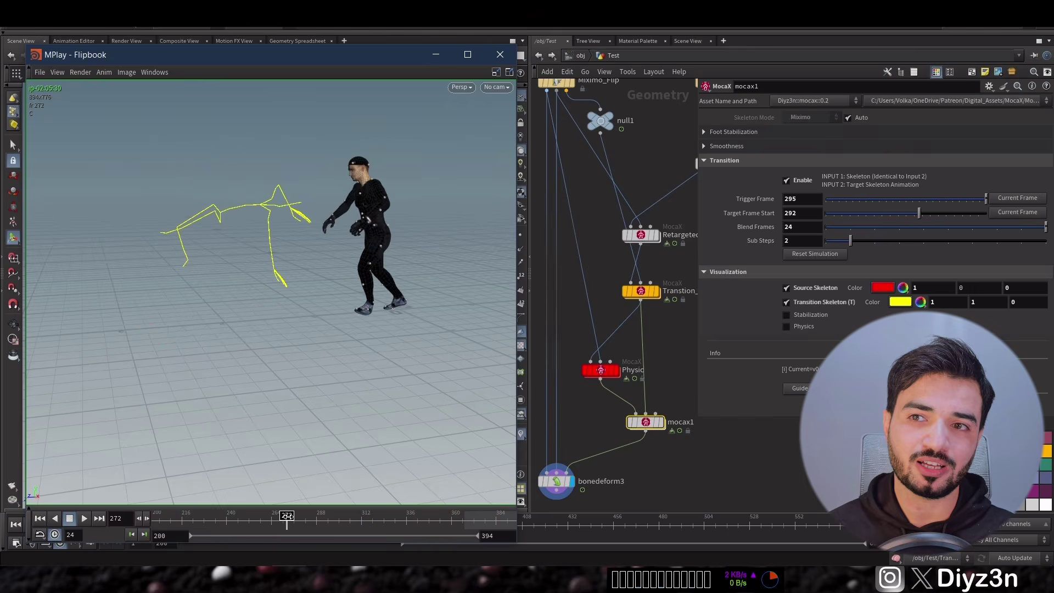
drag(287, 517, 352, 517)
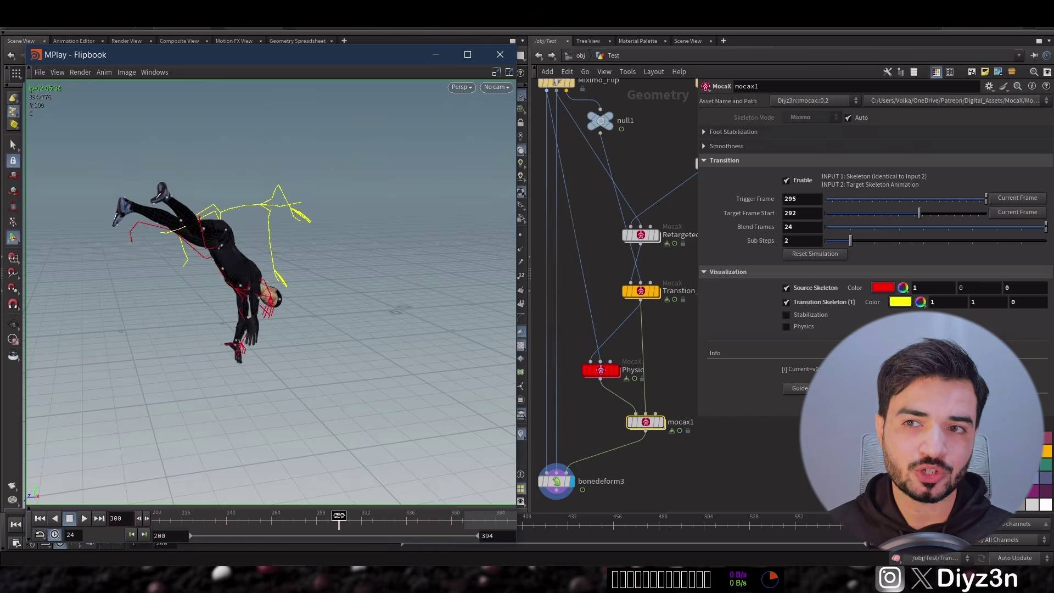
click(799, 230)
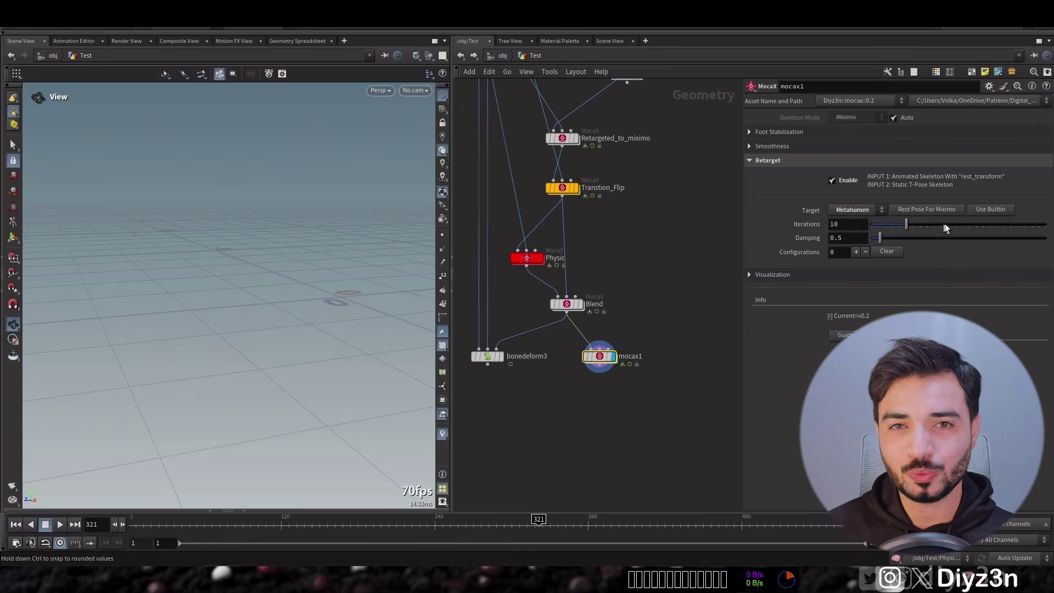
Add the built-in Metahuman skeleton as mocax1's retarget target and scrub the timeline to check the retargeted motion.
click(991, 209)
drag(398, 523, 413, 523)
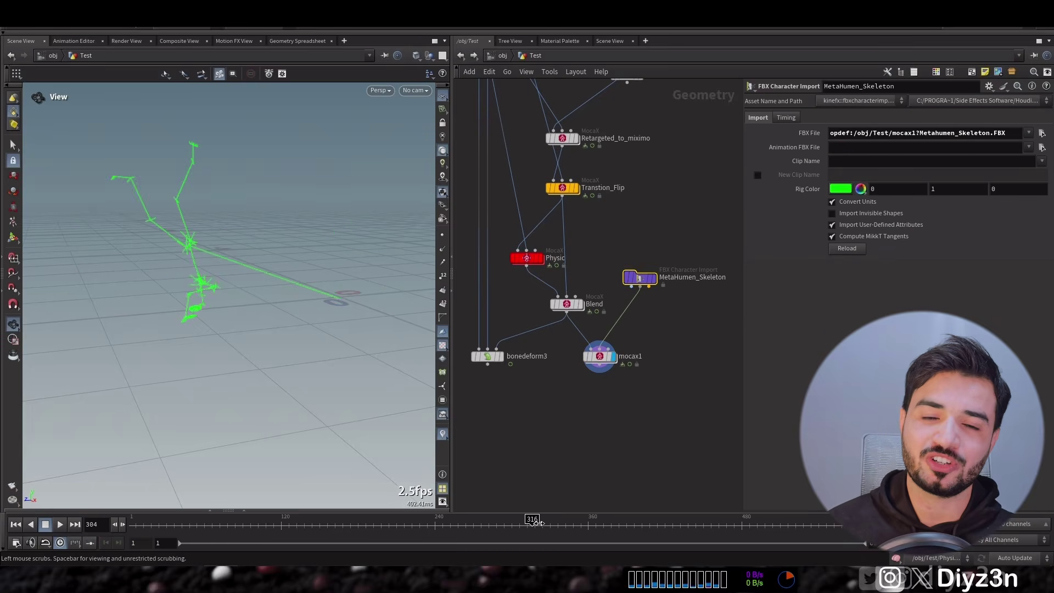